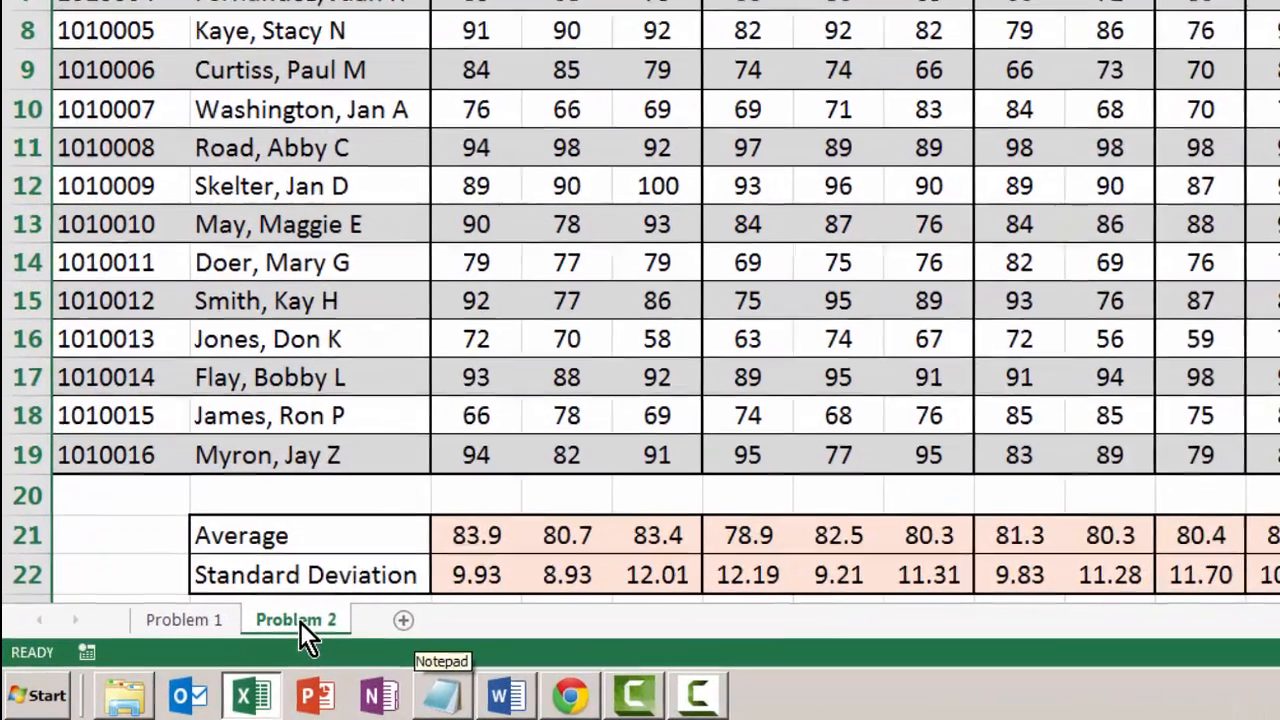
- Create a copy of the Problem 2 sheet in the same workbook and place it after the existing sheets
right_click(223, 667)
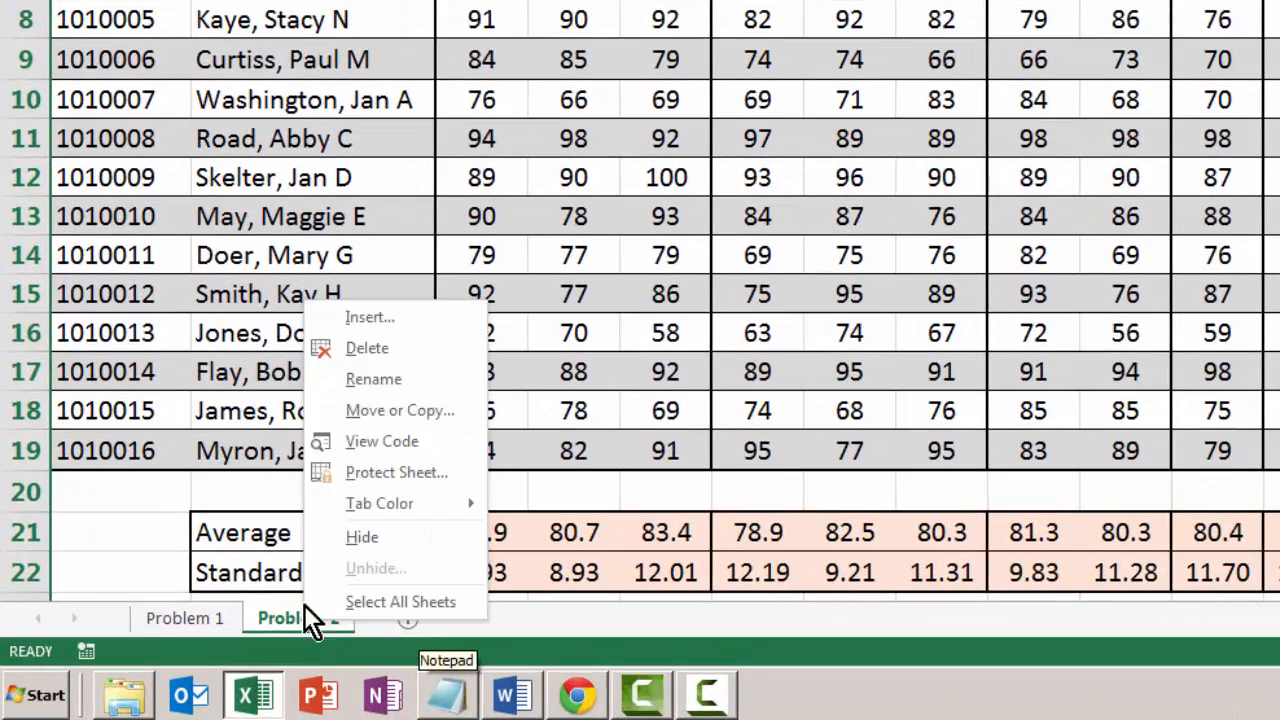
left_click(389, 412)
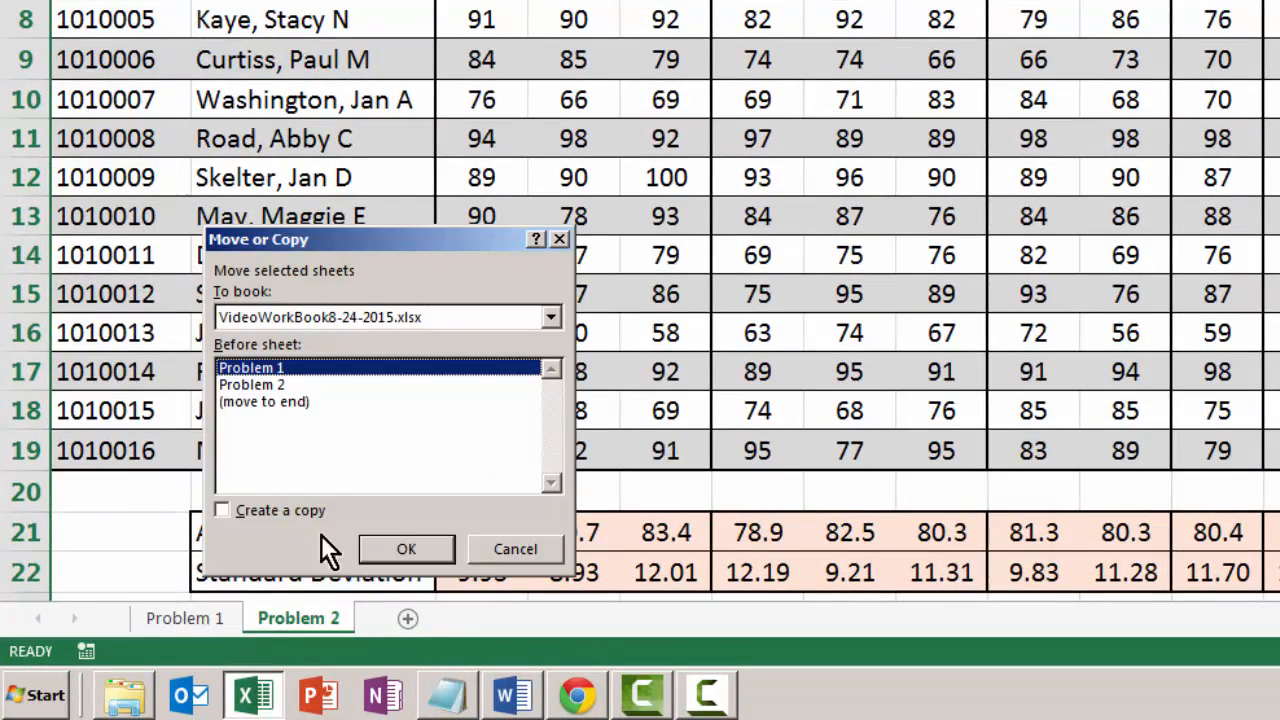
left_click(238, 514)
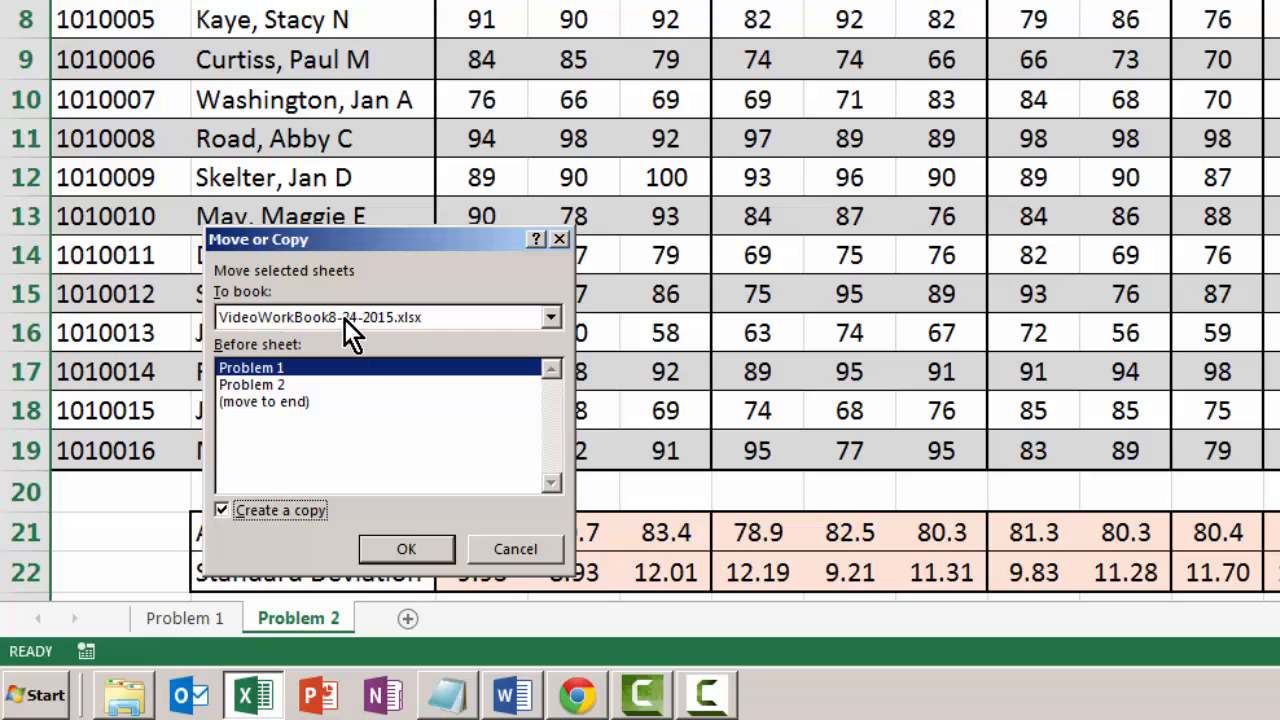
left_click(408, 549)
left_click_drag(167, 618, 535, 620)
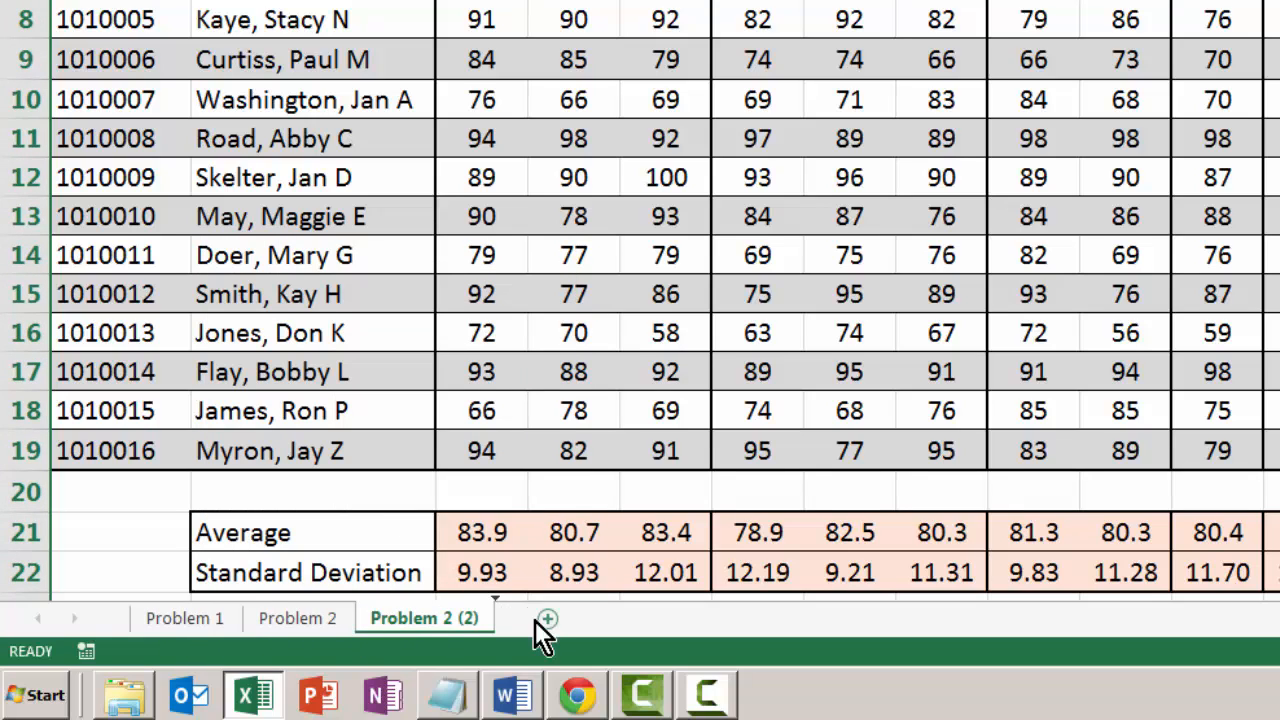
- Rename the copied sheet as Problem 3 and compare it with the Problem 2 sheet
double_click(467, 622)
left_click_drag(445, 618, 480, 618)
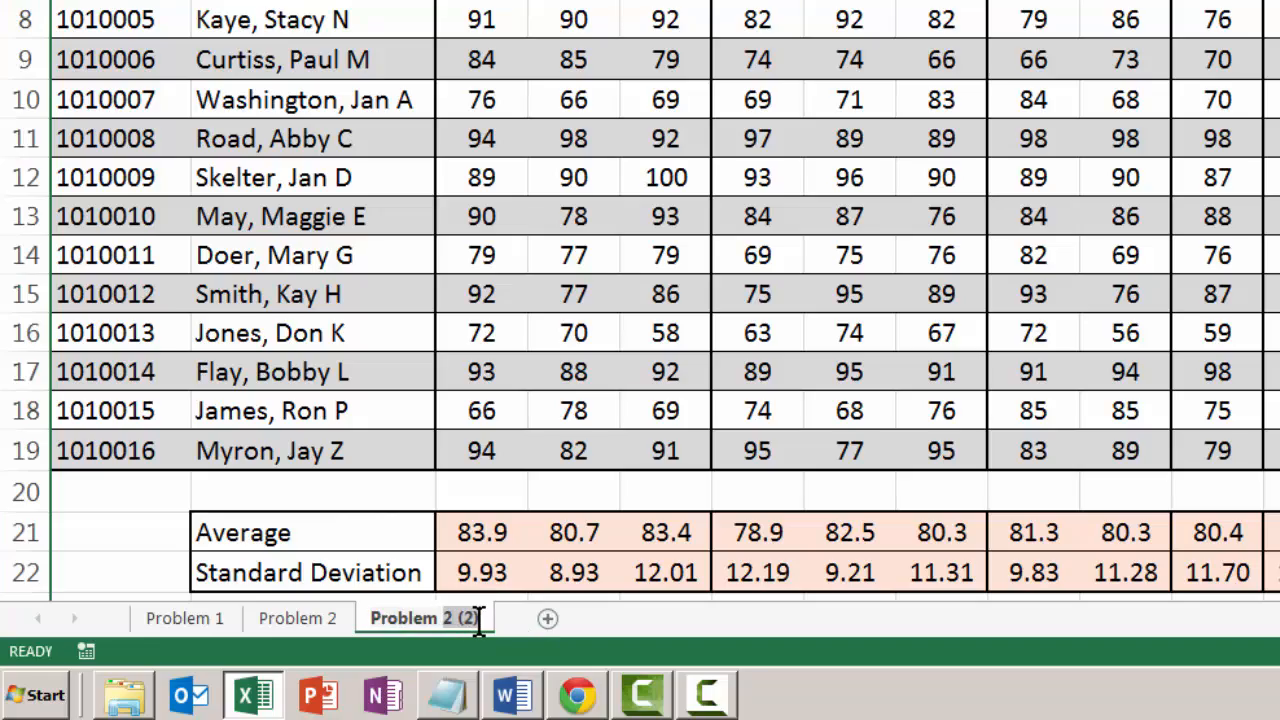
type("3")
key("Return")
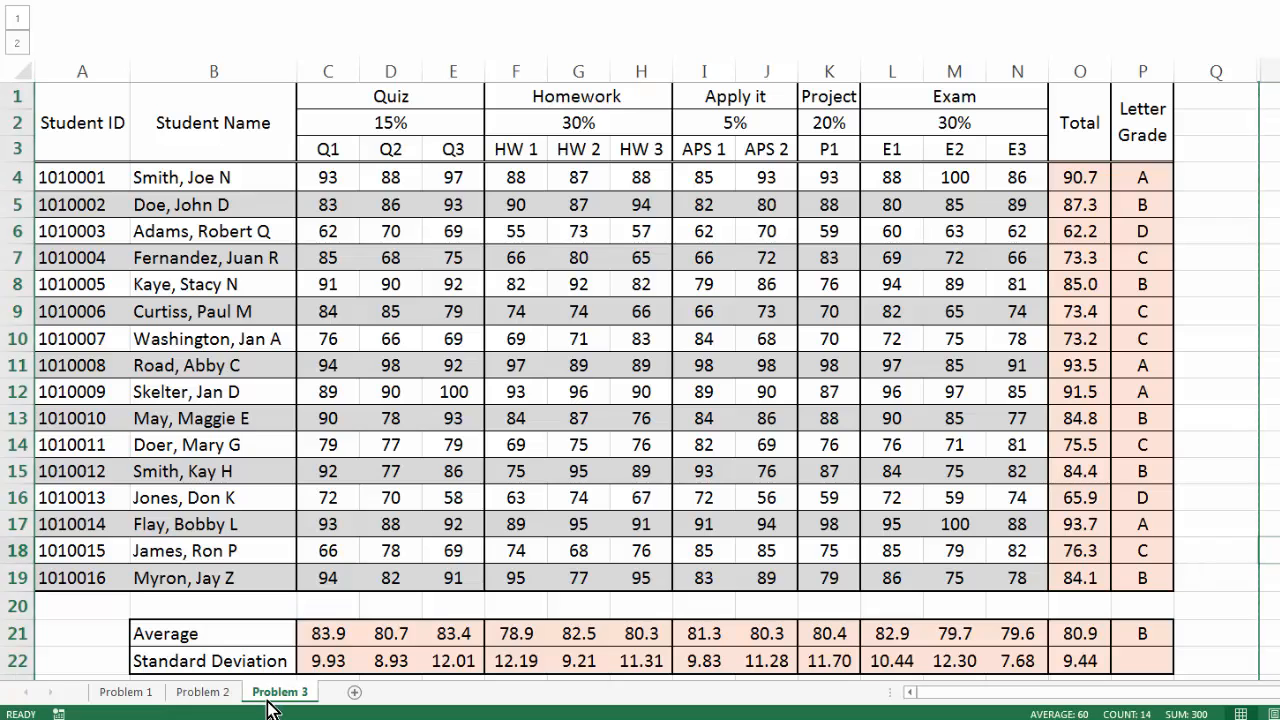
left_click(222, 697)
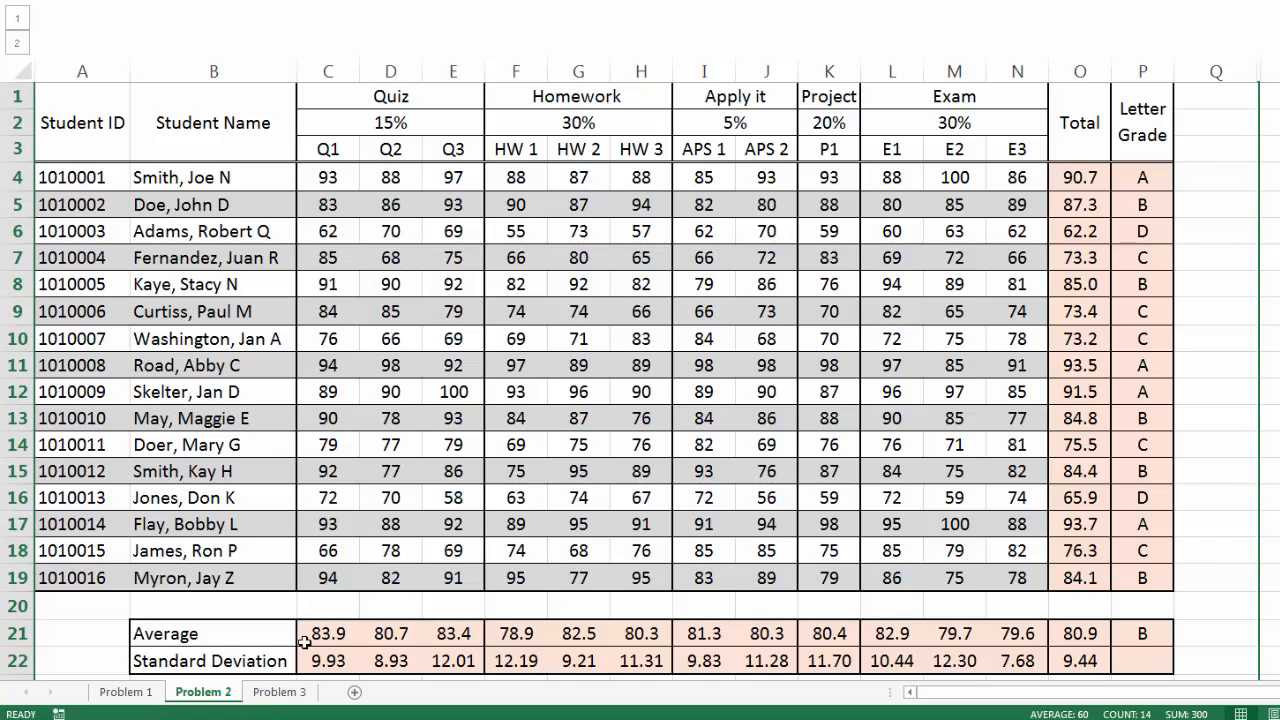
left_click(279, 693)
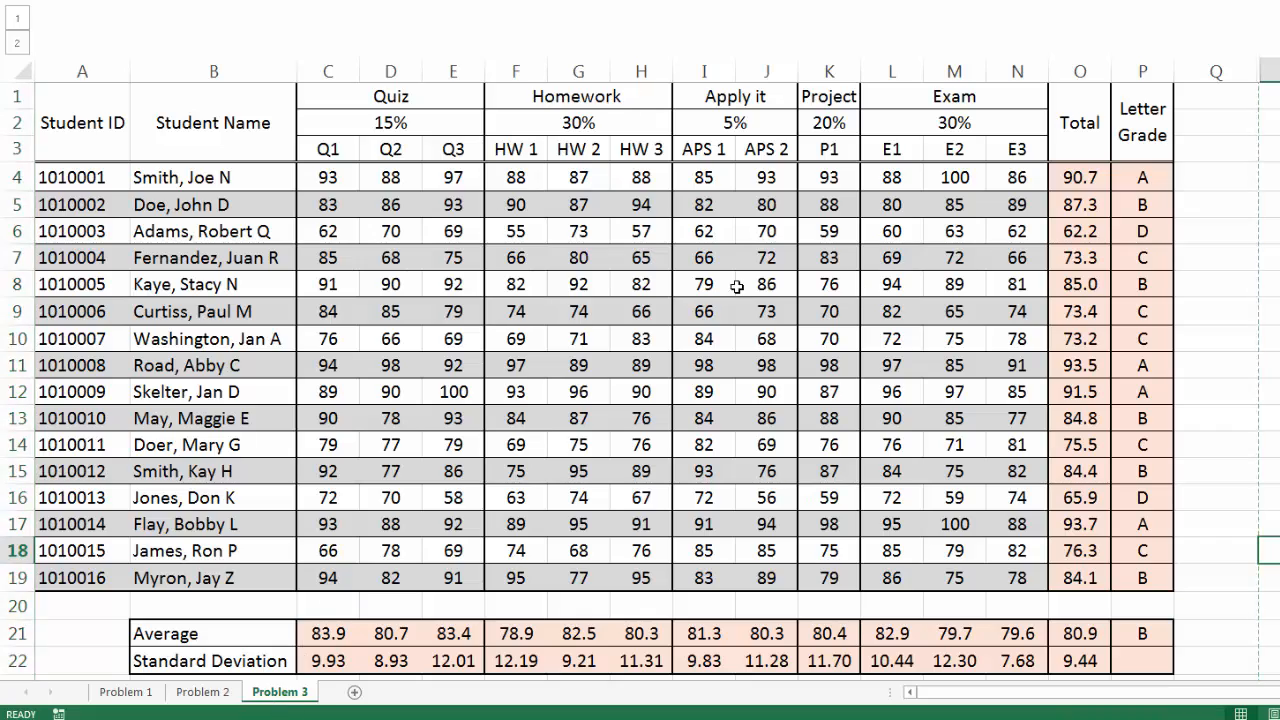
- Clear all contents and formatting from the Average and Standard Deviation block in rows 20 to 25 of Problem 3
scroll(1222, 605, "down", 1)
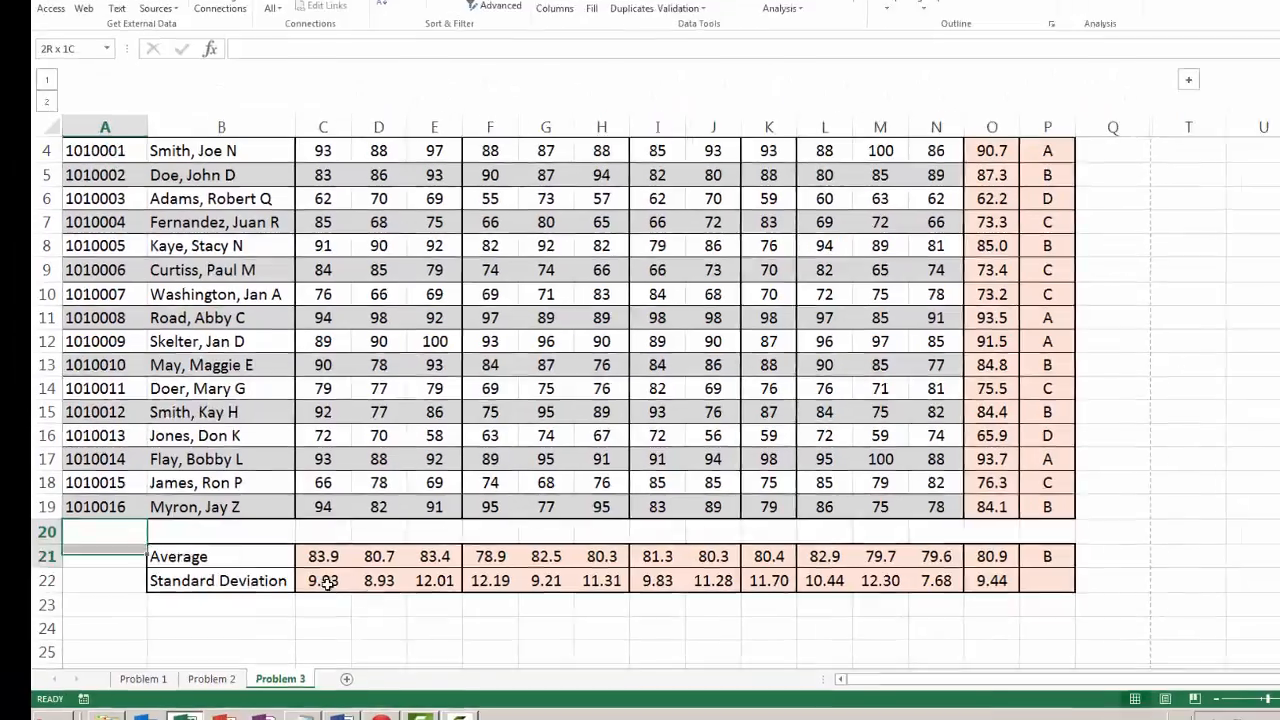
left_click_drag(101, 536, 1216, 661)
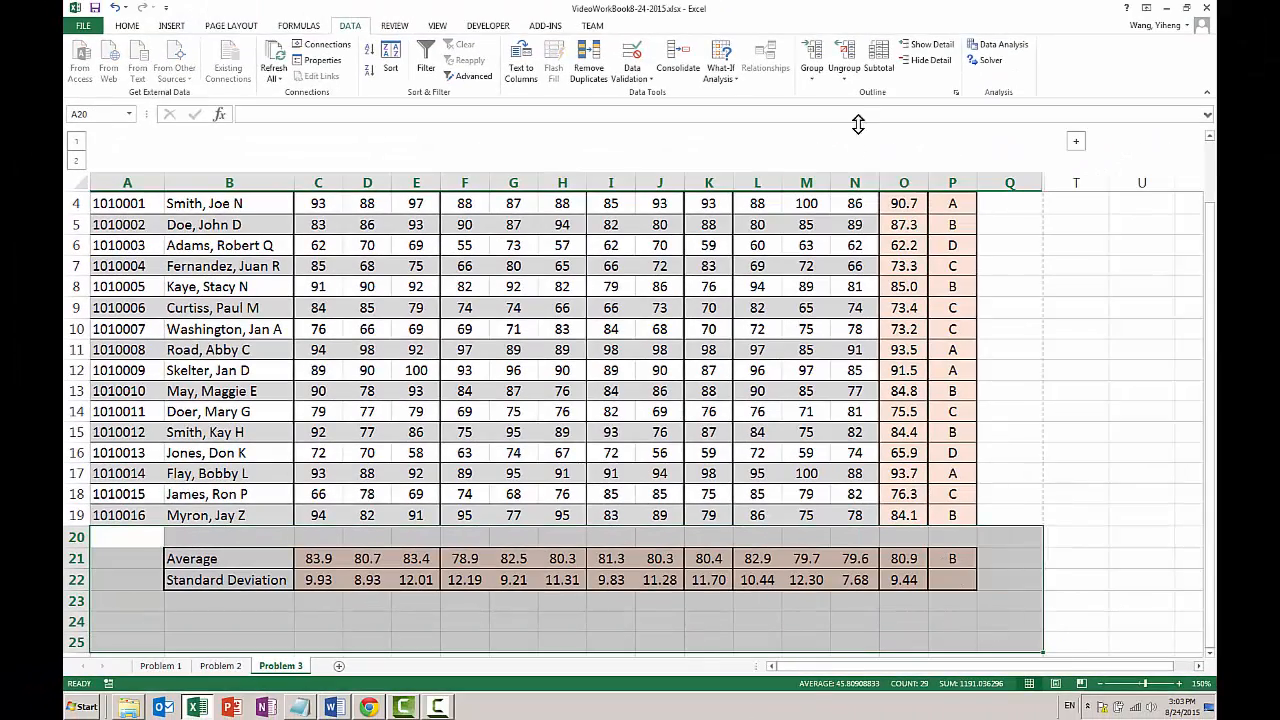
left_click(140, 27)
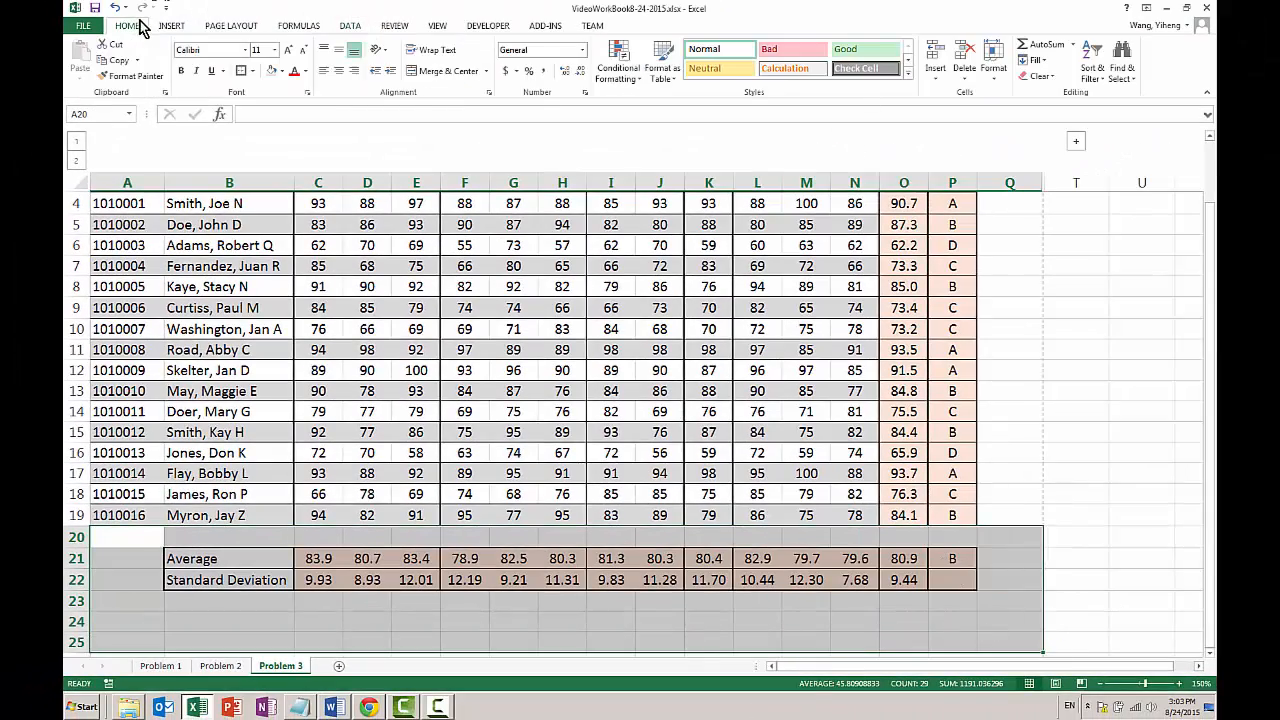
left_click(1050, 78)
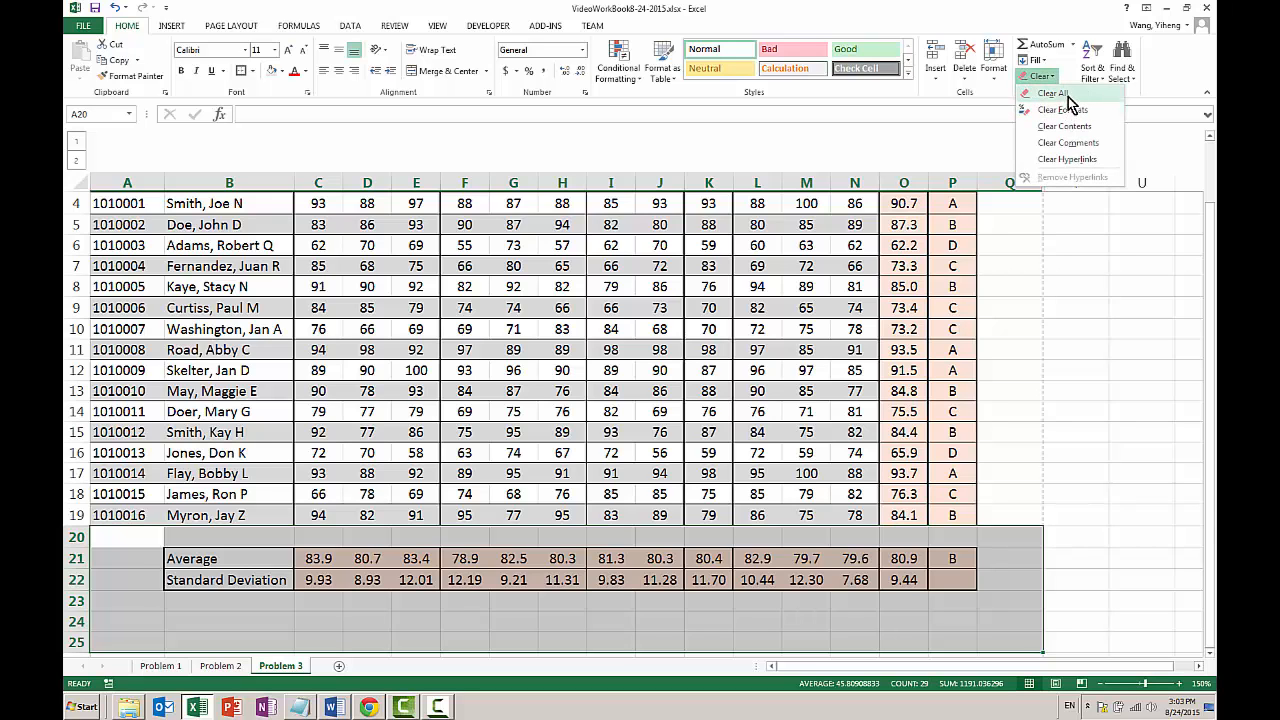
left_click(1068, 97)
left_click(1068, 287)
scroll(1068, 288, "up", 1)
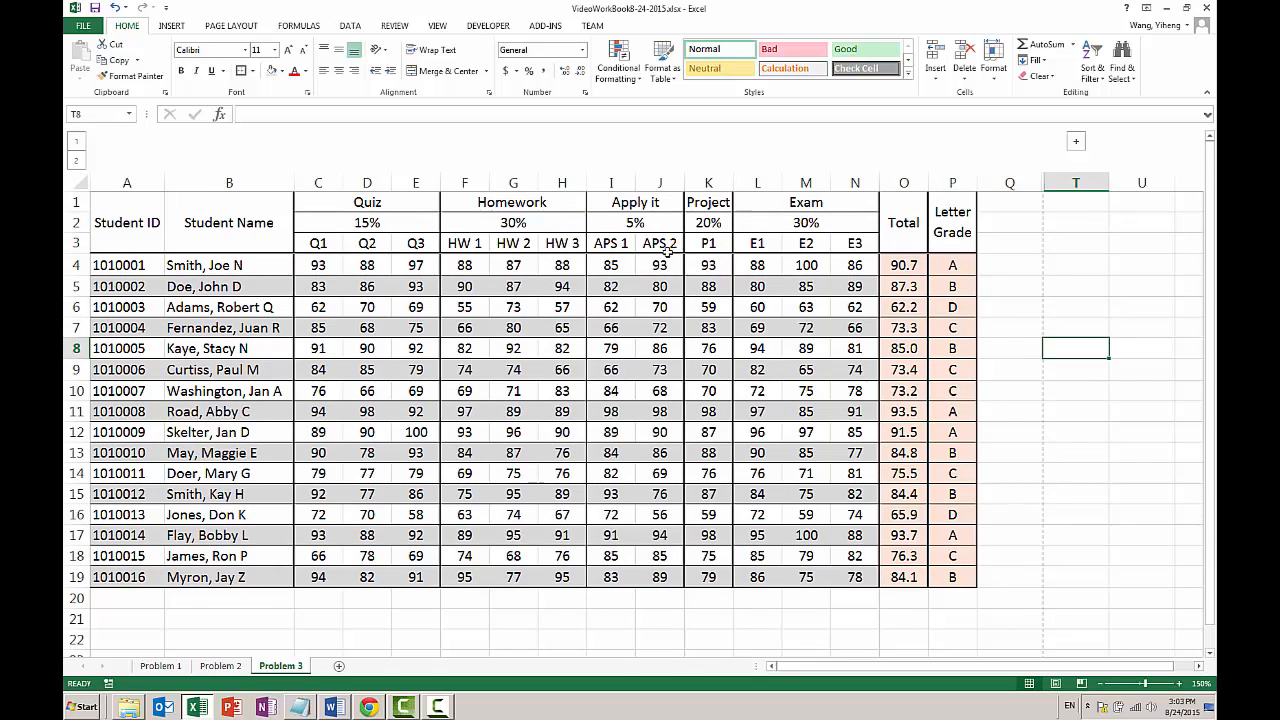
- Unmerge all merged header cells in rows 1 to 3, across columns A to P
left_click_drag(958, 243, 120, 235)
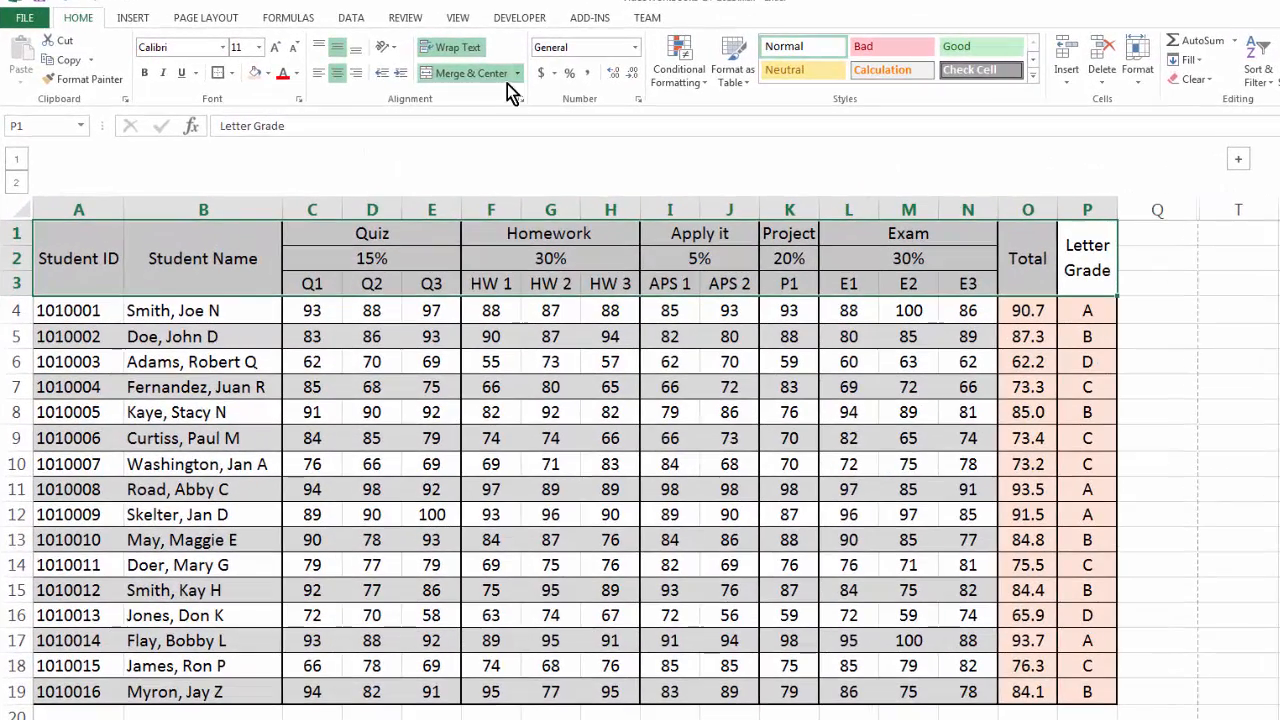
left_click(506, 72)
left_click(491, 158)
- Move the Student ID, Student Name, Total and Letter Grade labels down from row 1 to row 3
left_click(1262, 316)
left_click_drag(1040, 235, 1086, 290)
left_click_drag(250, 235, 50, 232)
left_click_drag(161, 246, 156, 291)
left_click(1248, 358)
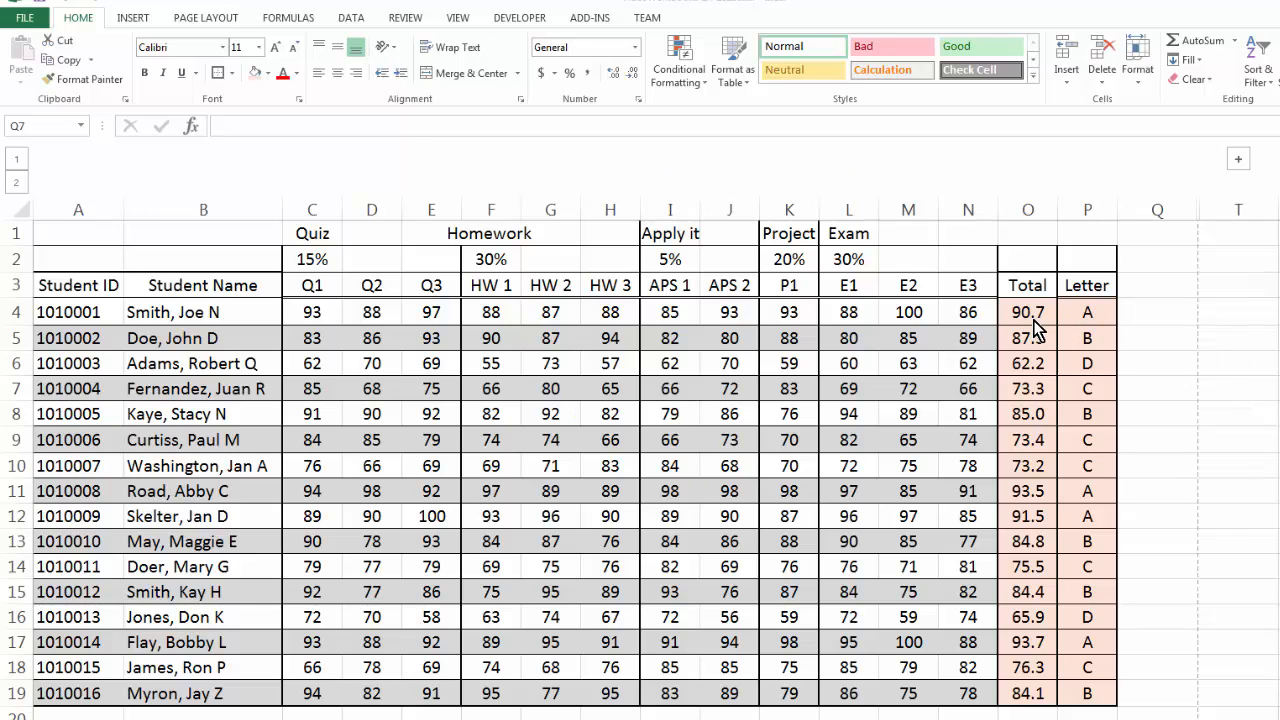
- Sort the student records by Total from largest to smallest, expanding the selection from O4:O19, and check the reordered rows
left_click_drag(1034, 314, 1030, 700)
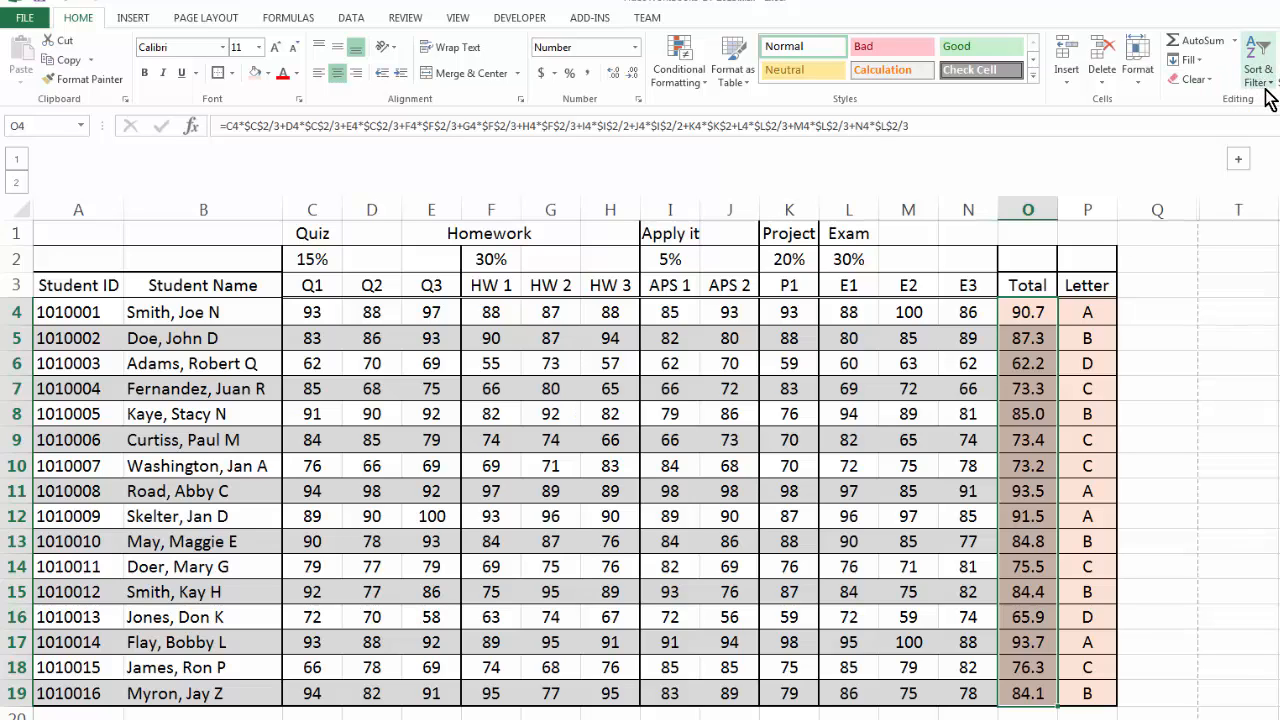
left_click(351, 18)
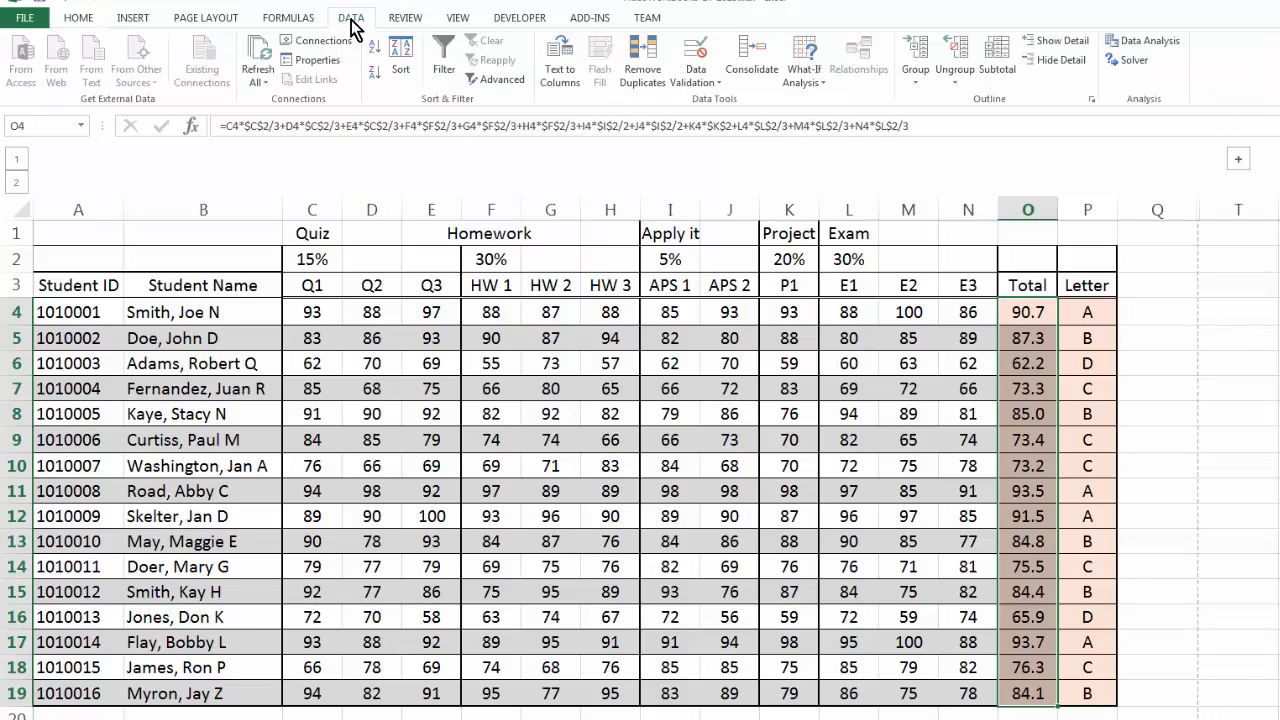
left_click(373, 76)
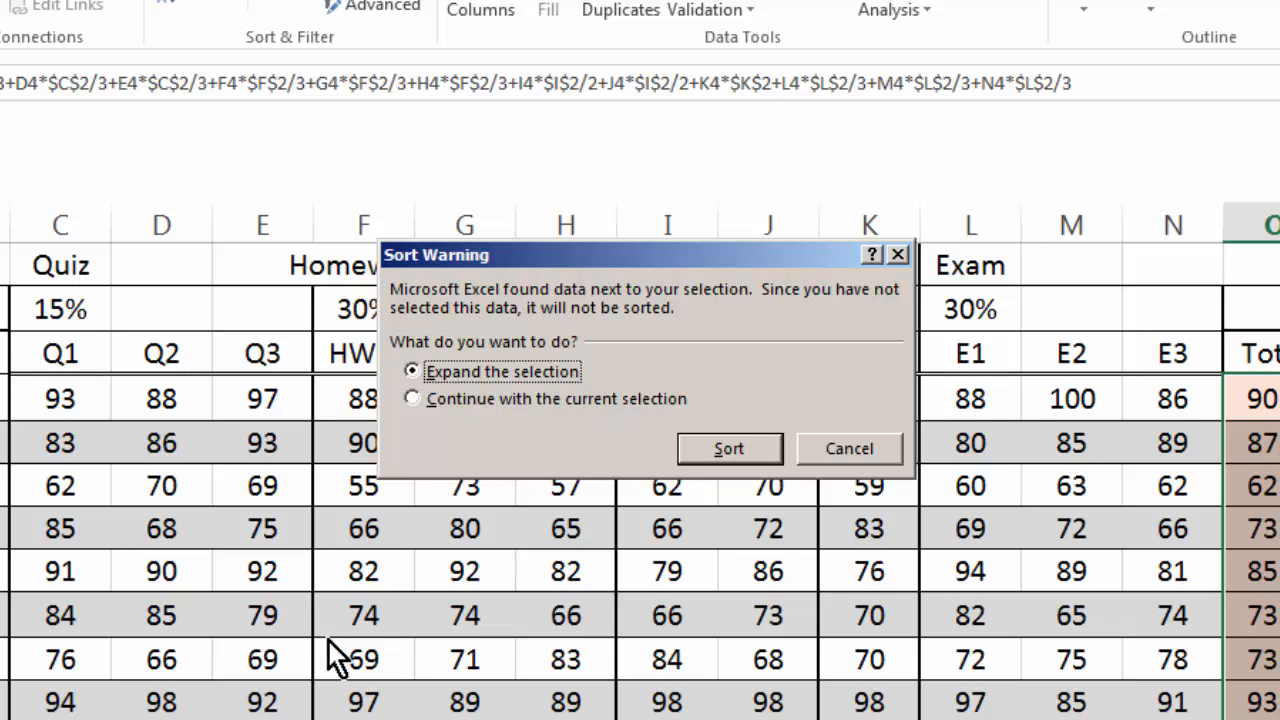
left_click(719, 457)
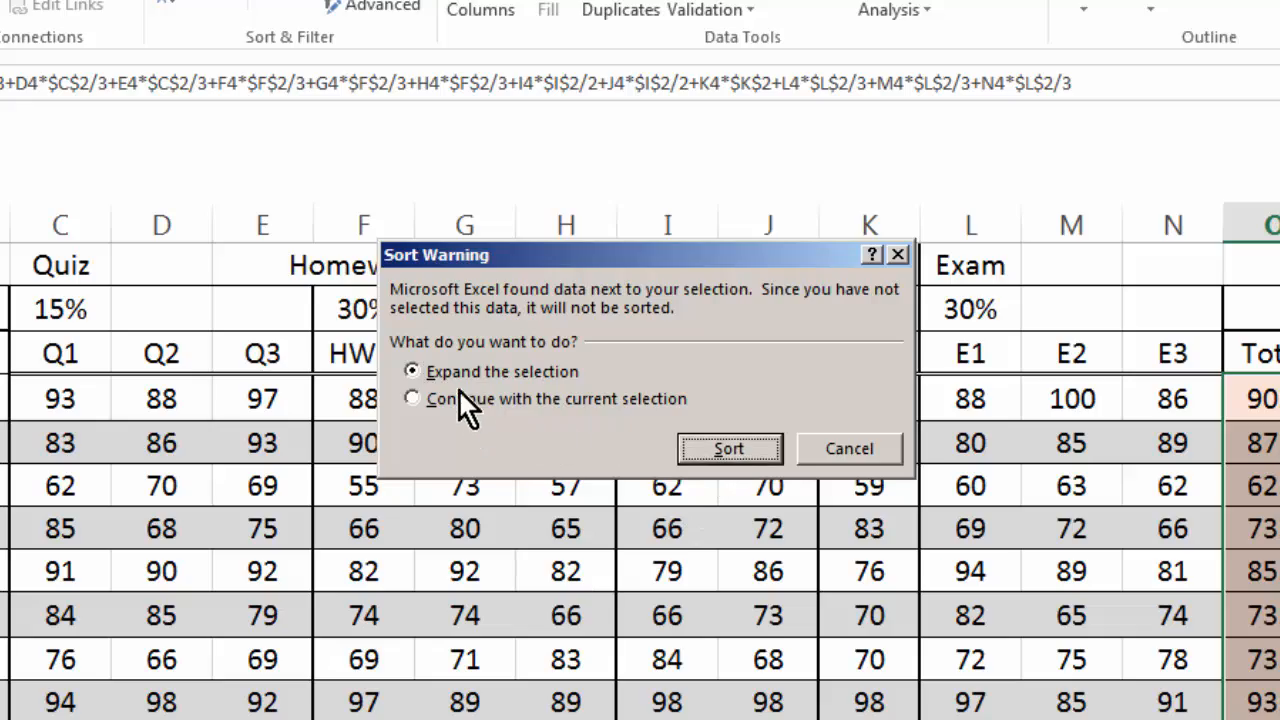
left_click(725, 446)
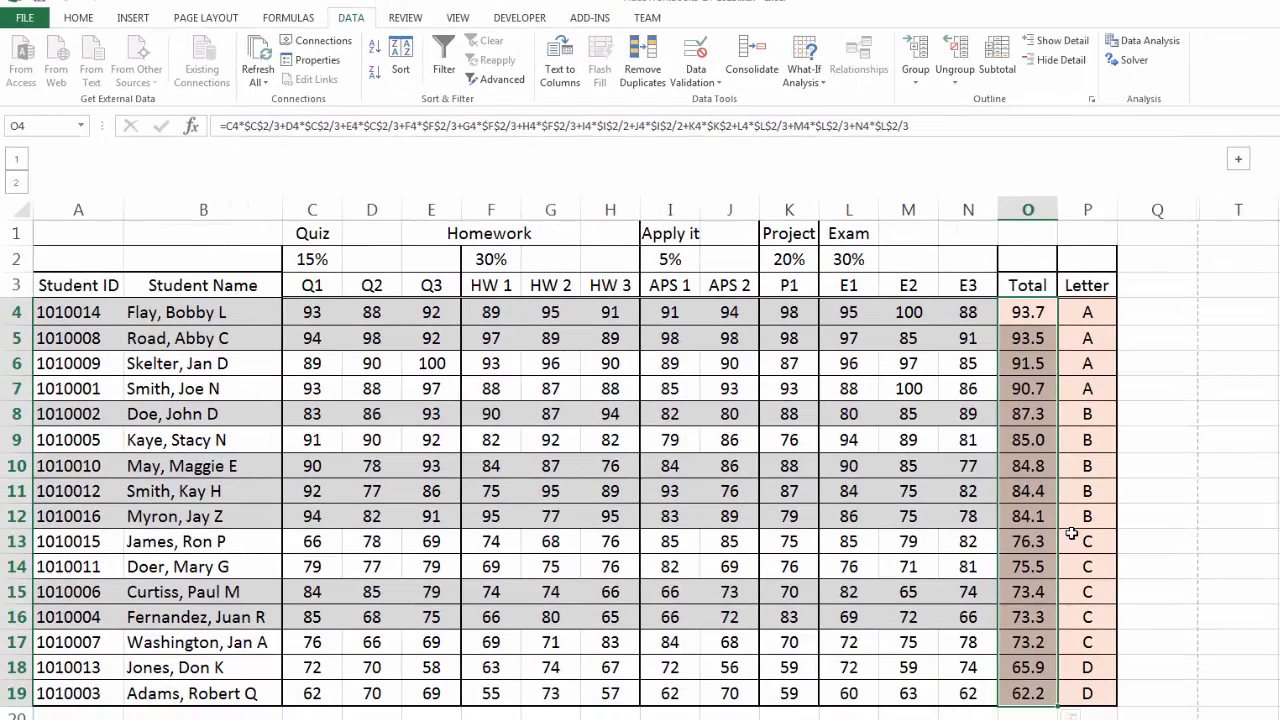
left_click(15, 312)
left_click(16, 337)
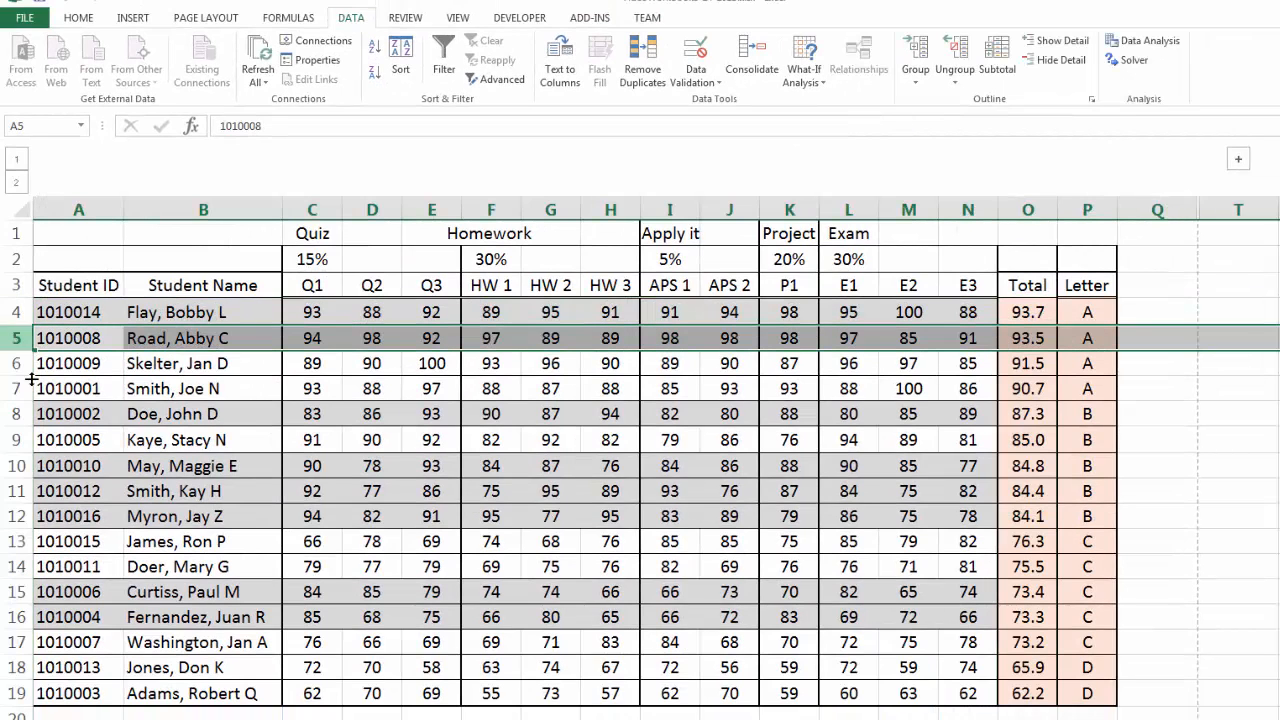
left_click(238, 430)
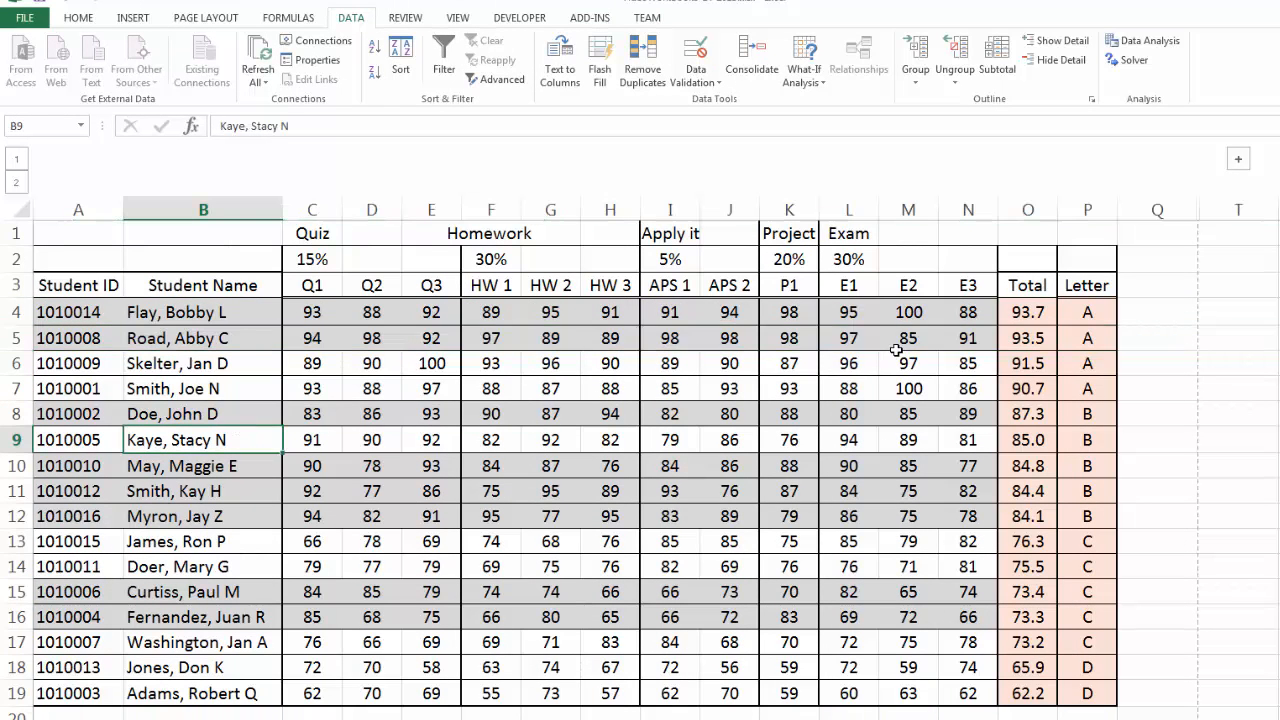
left_click(1027, 314)
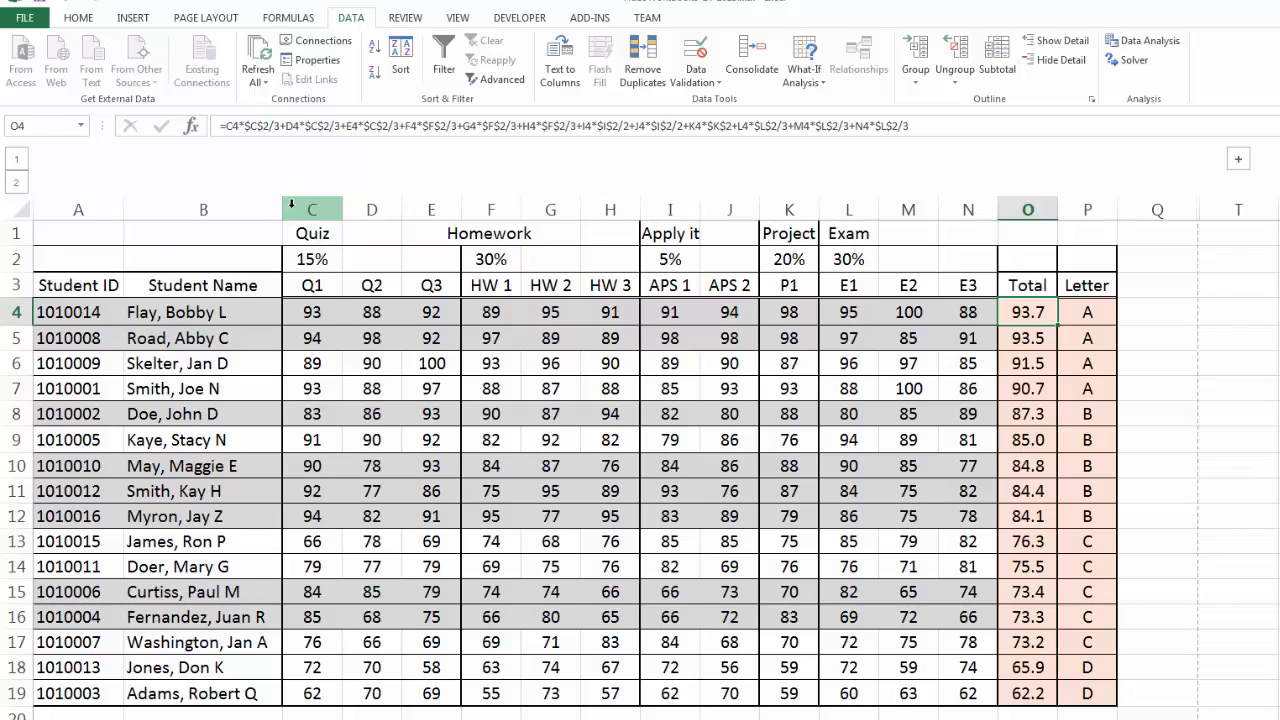
- Sort the student records alphabetically from A to Z by Student Name, expanding the selection to the adjacent columns
left_click(165, 313)
left_click_drag(165, 313, 190, 693)
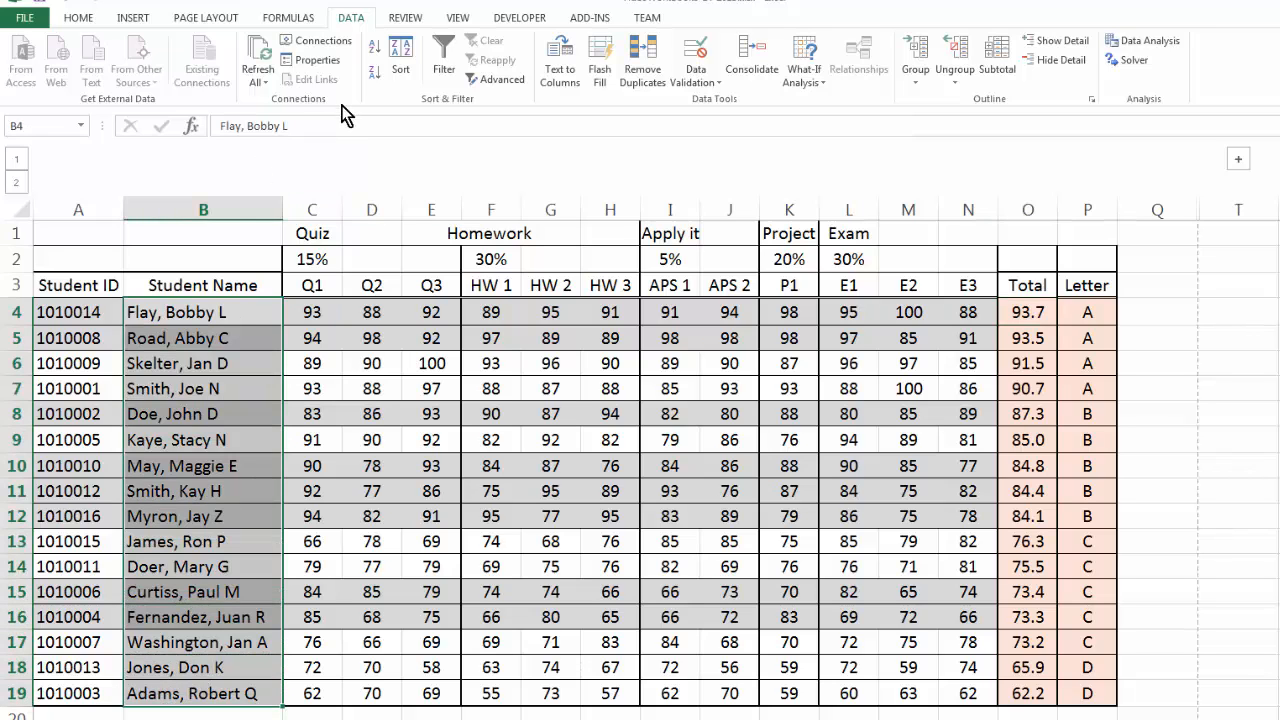
left_click(375, 55)
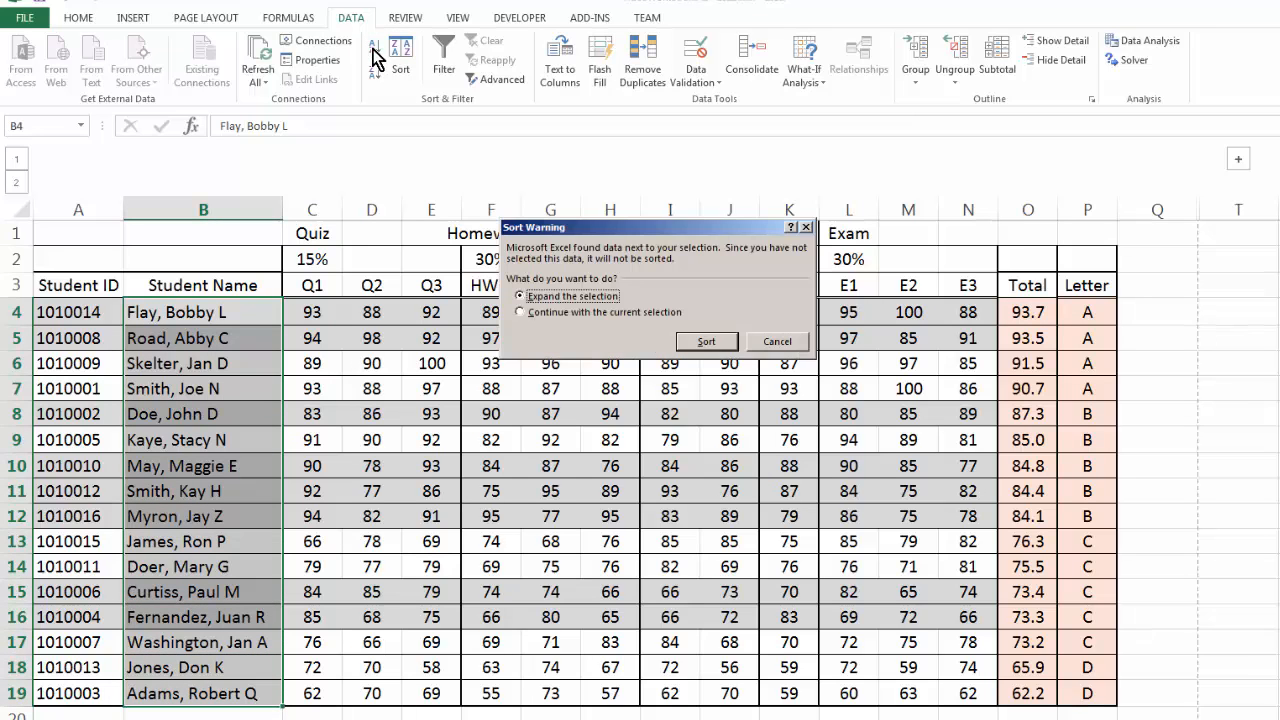
left_click(706, 341)
left_click_drag(188, 313, 213, 693)
- Sort the student records by Student ID from smallest to largest, expanding the selection to the adjacent columns
left_click(80, 318)
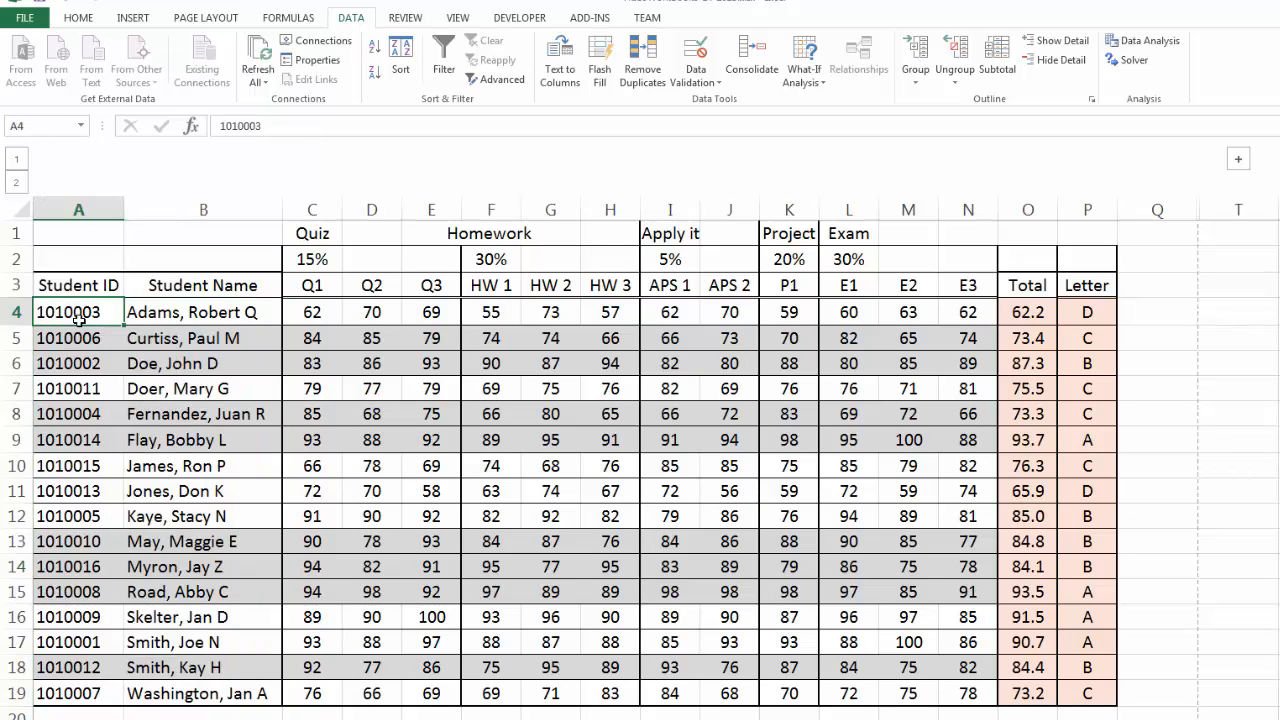
left_click_drag(78, 338, 106, 699)
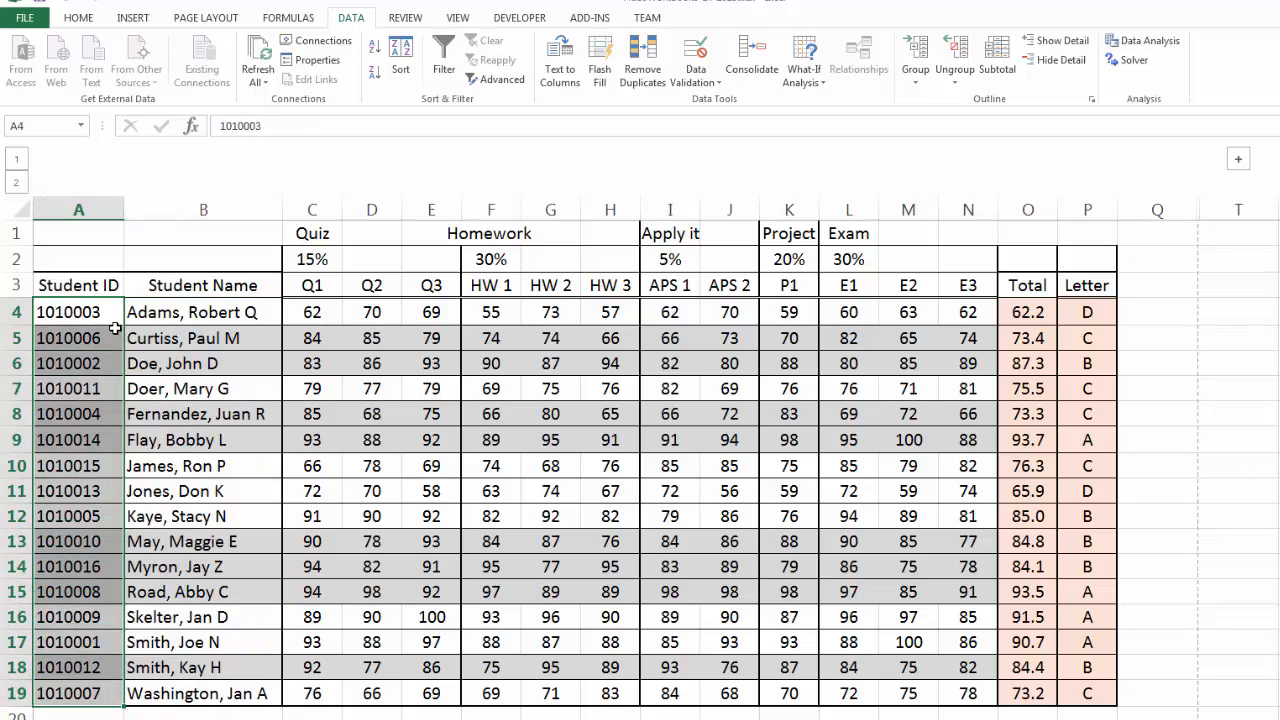
left_click(373, 55)
left_click(706, 341)
left_click(729, 362)
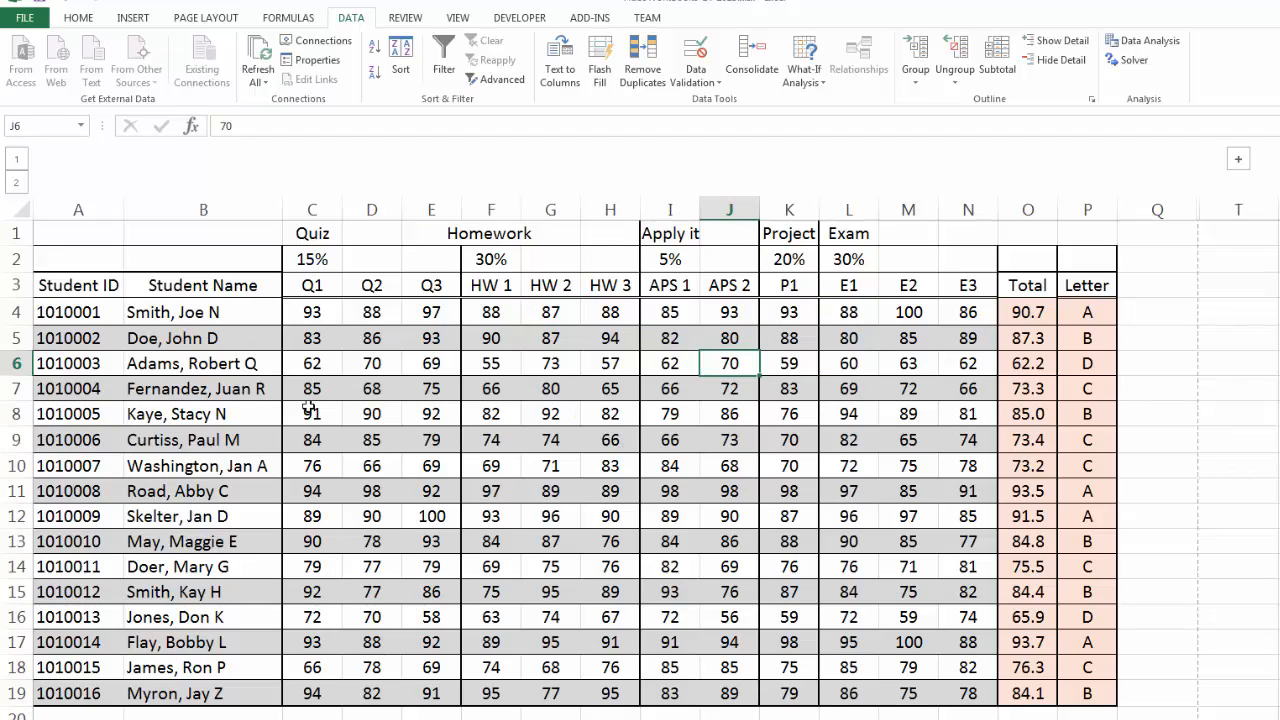
- Add filters to the table A3:P19 and use the Total column's filter to sort from largest to smallest
left_click_drag(80, 290, 1085, 694)
left_click(443, 57)
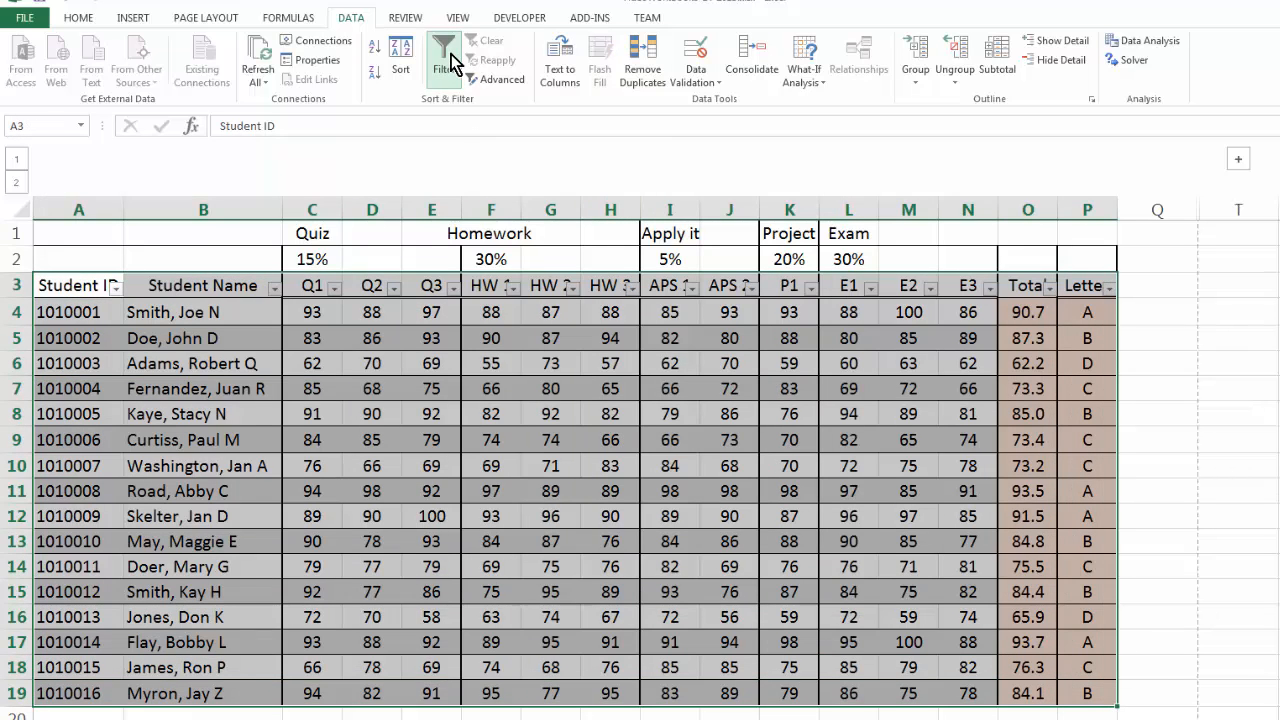
left_click(1236, 368)
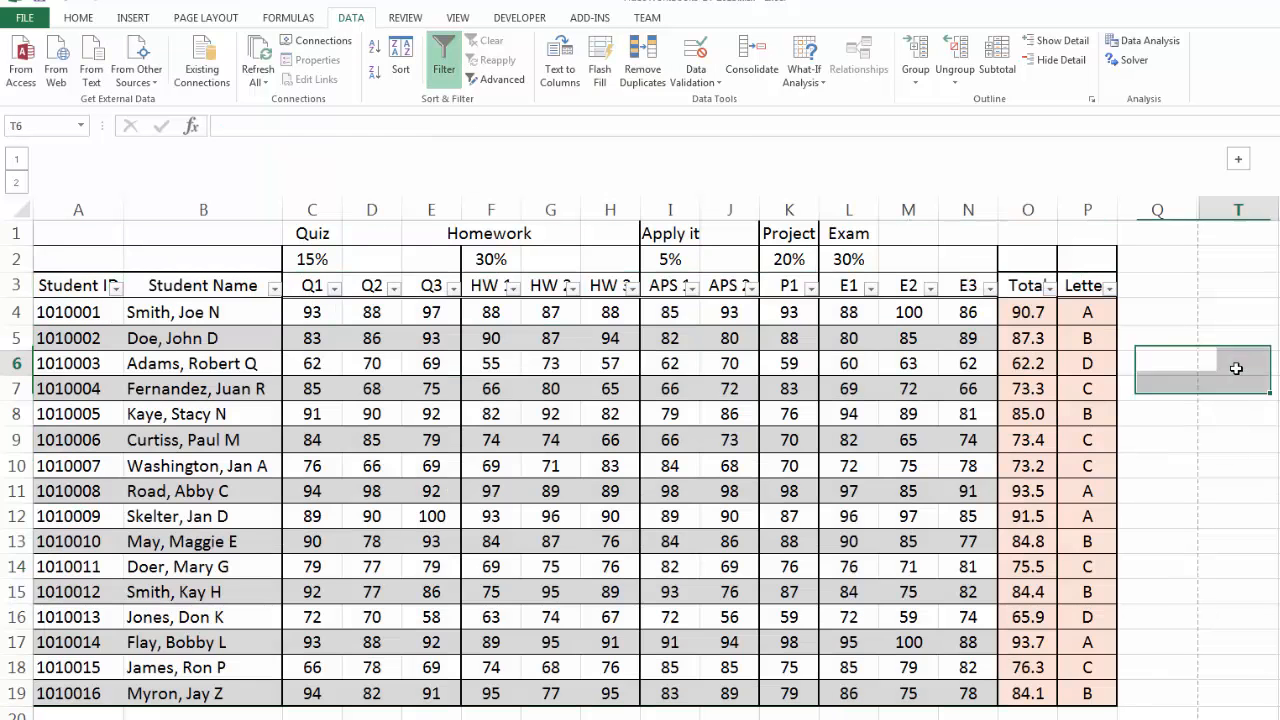
left_click(1049, 288)
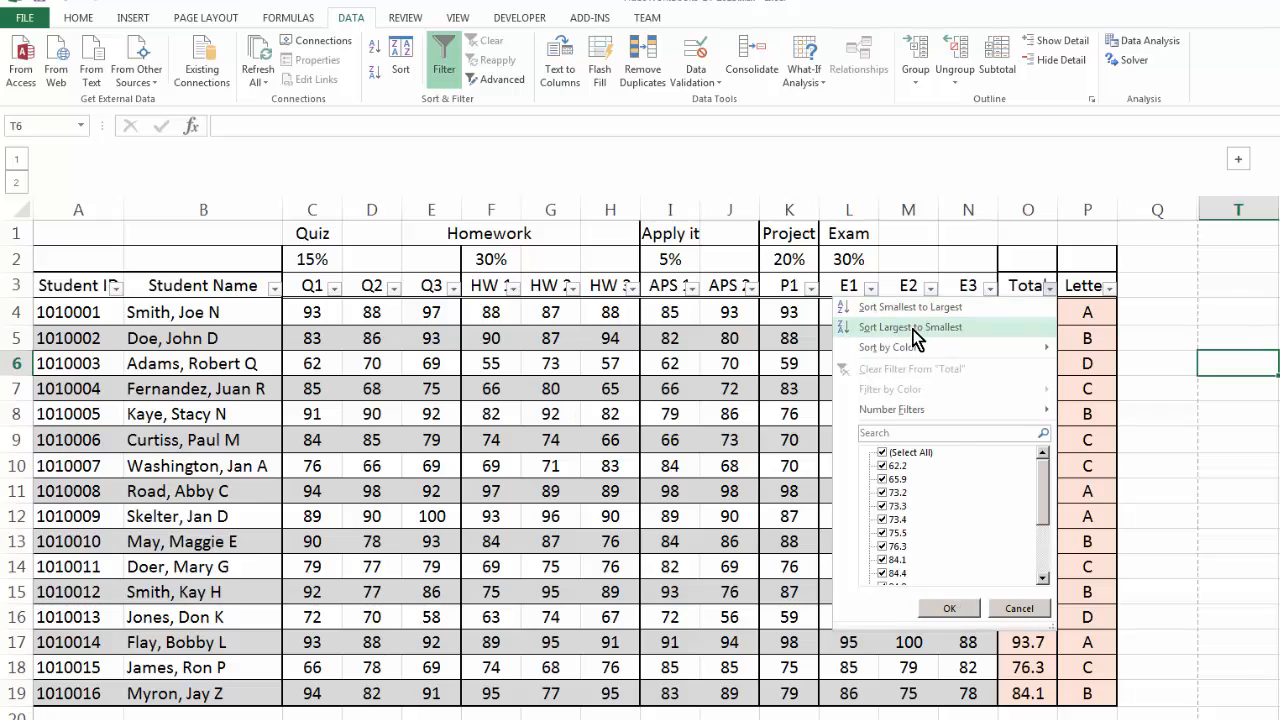
left_click(912, 330)
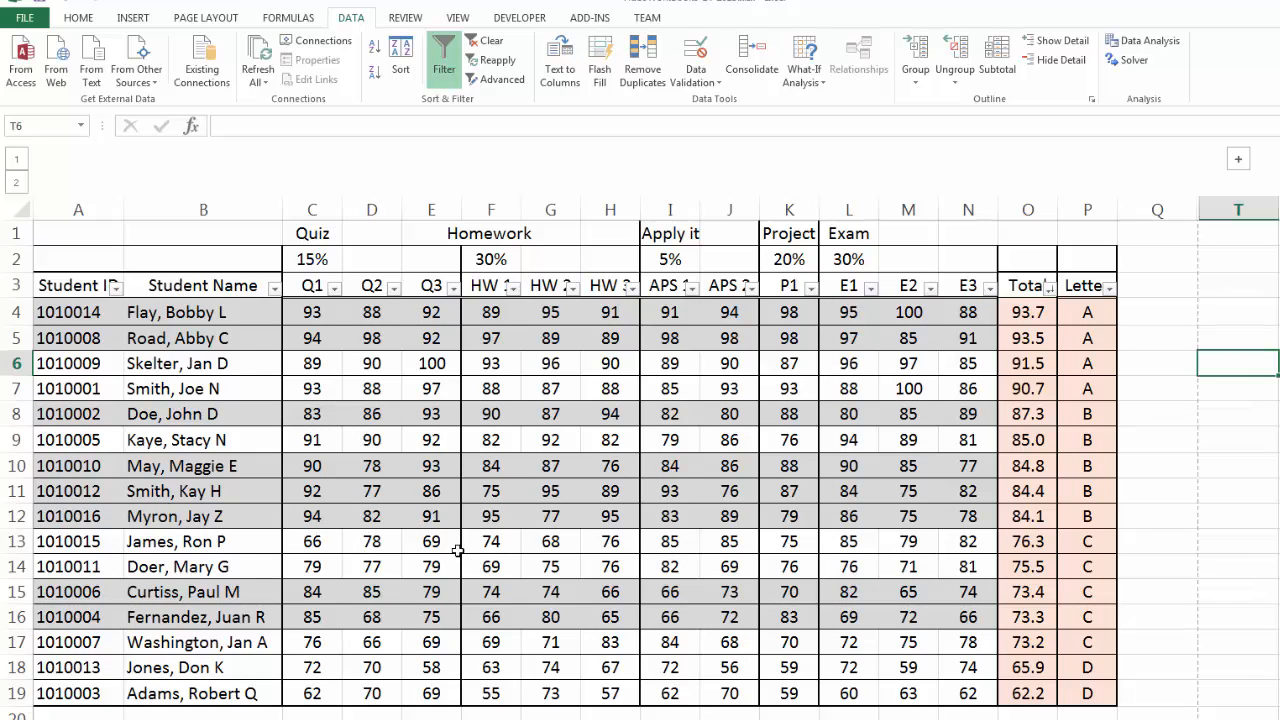
- Undo the sort by Total and the filters added to the table headers
left_click(62, 5)
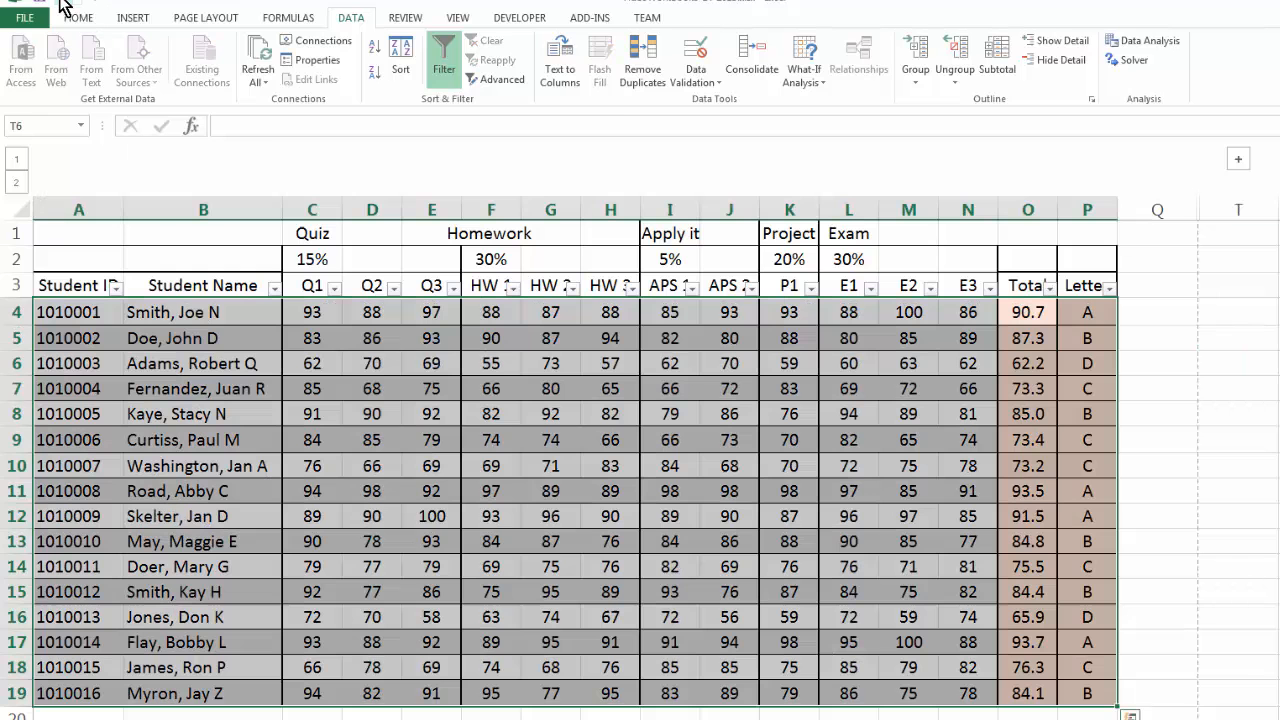
left_click(62, 5)
left_click(1122, 340)
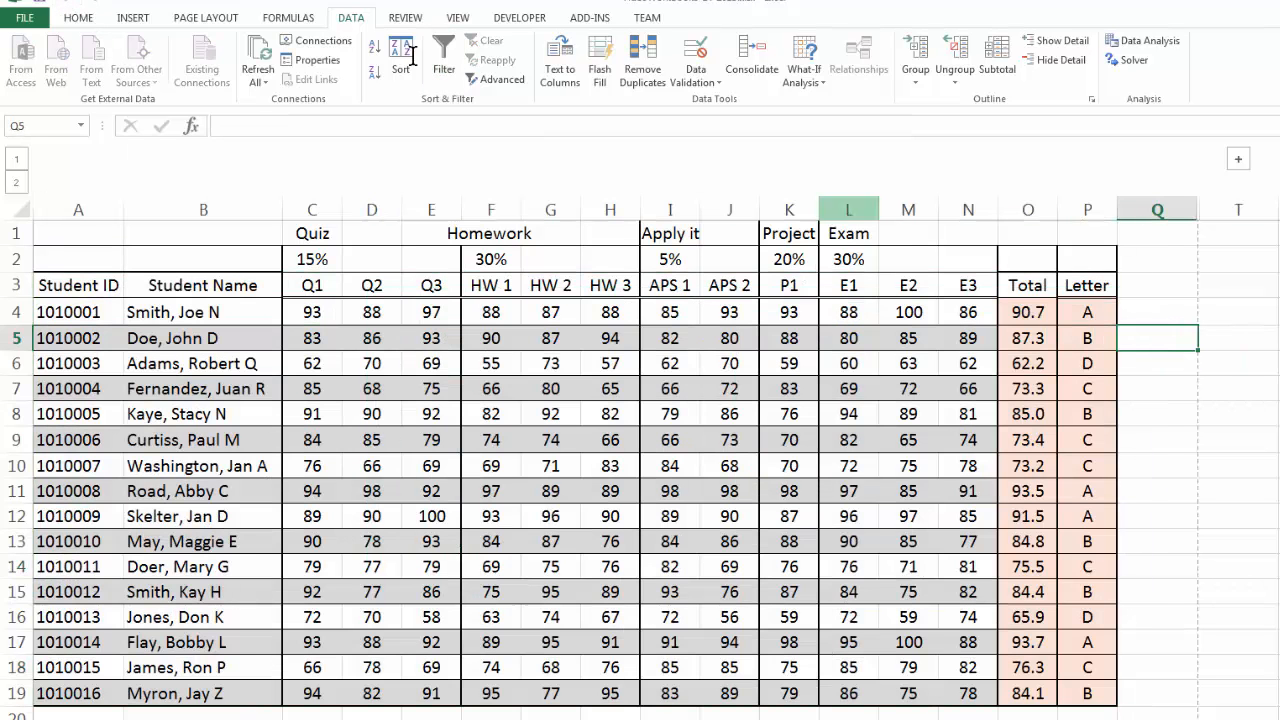
left_click(84, 20)
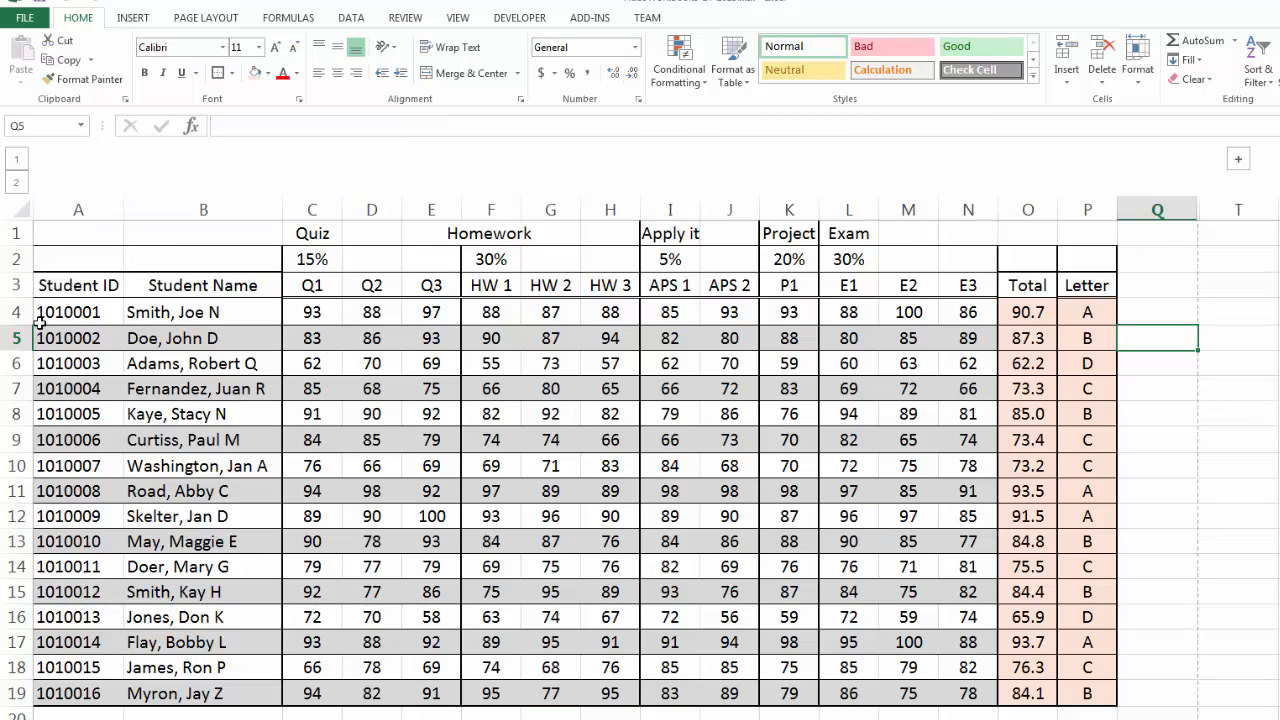
- Format the range A3:P19 as a table with headers in an orange light style, agreeing to remove all external connections
left_click(47, 286)
left_click_drag(47, 286, 1100, 697)
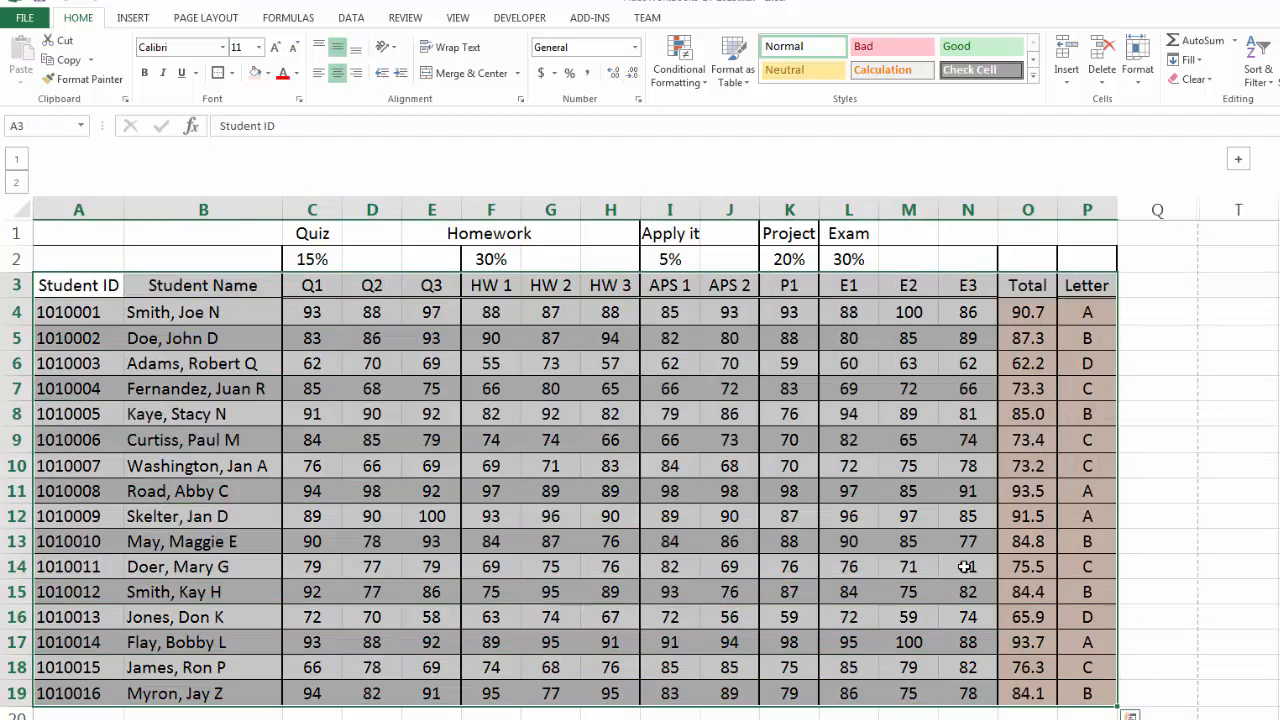
left_click(738, 70)
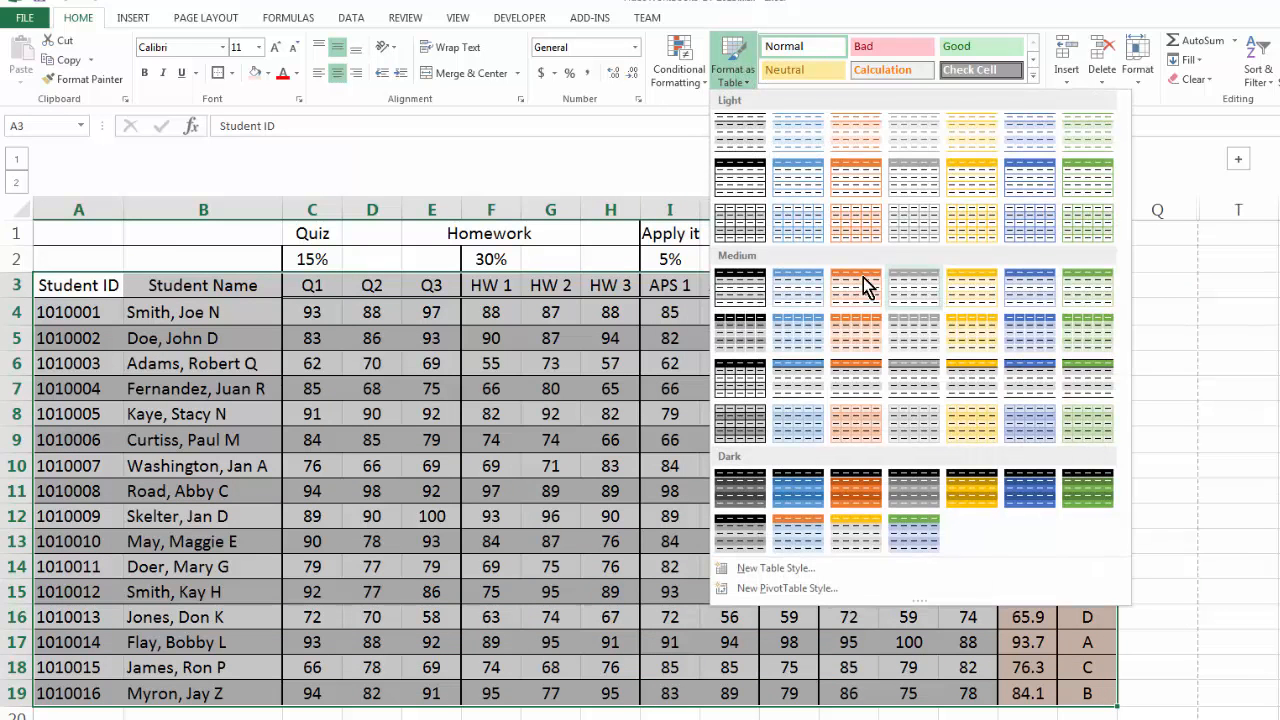
left_click(868, 182)
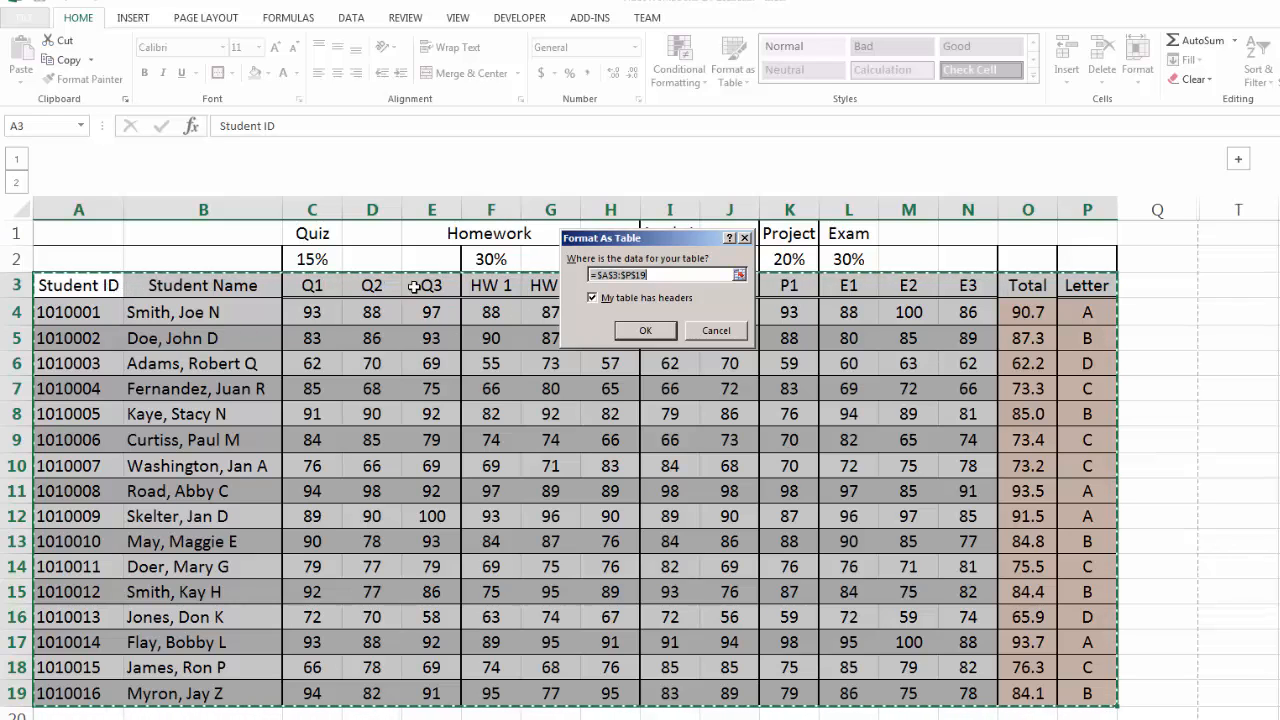
left_click(638, 333)
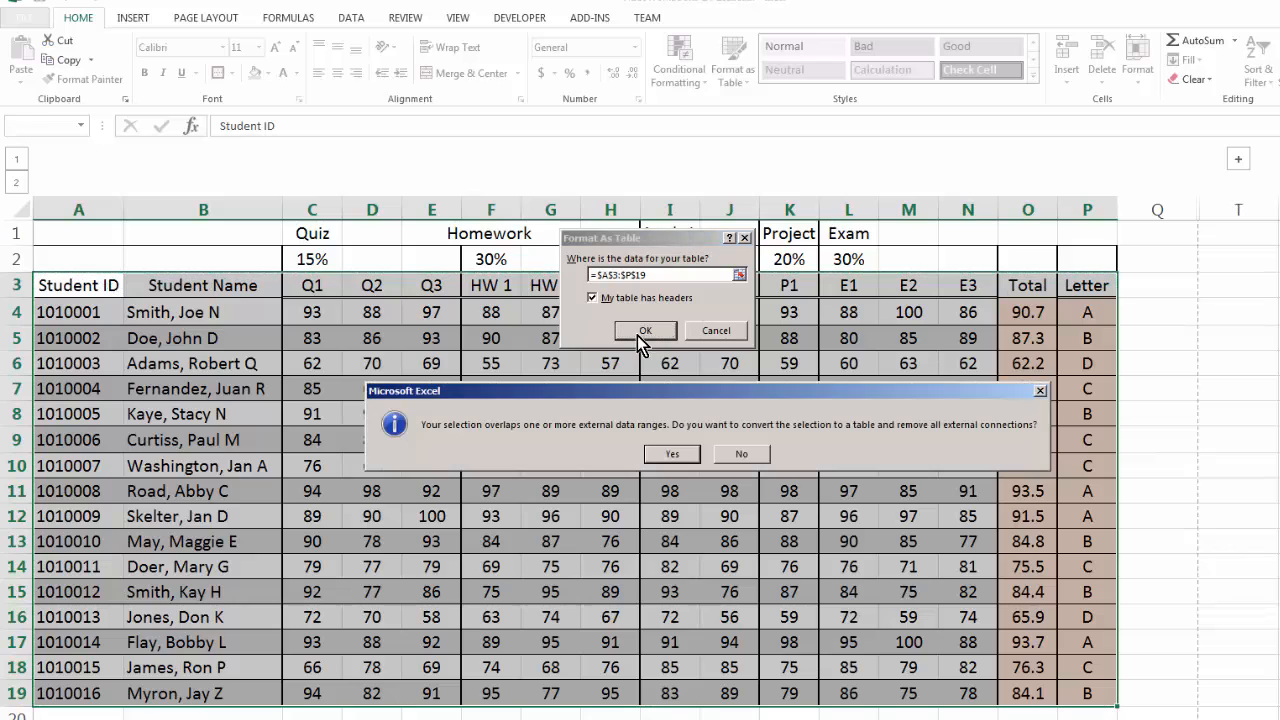
left_click(675, 453)
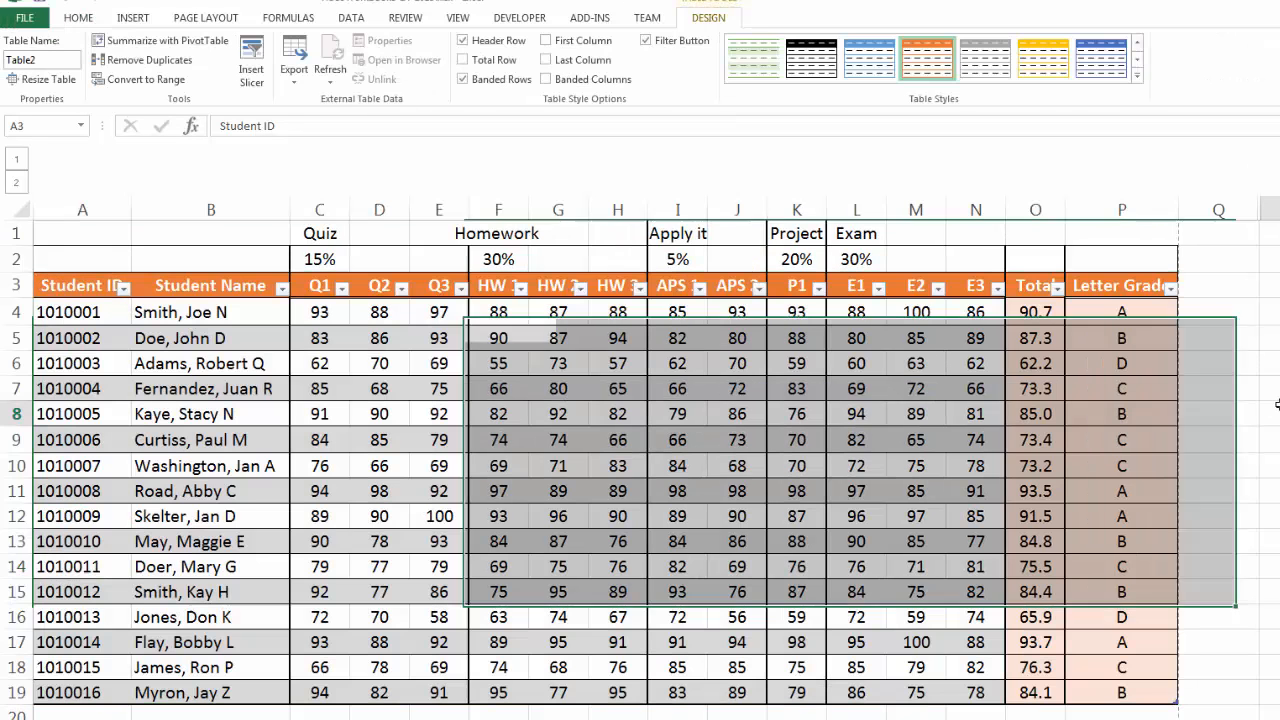
left_click(1268, 413)
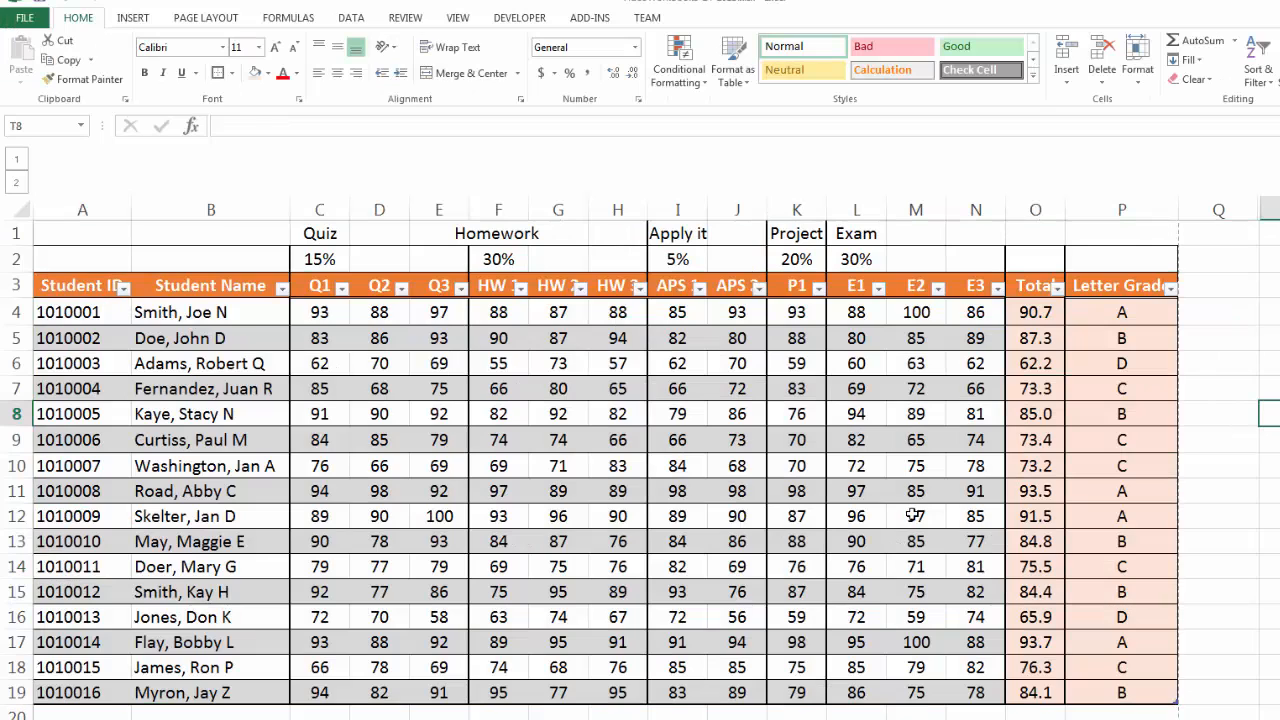
- Sort the table from largest to smallest by Total, followed by a largest-to-smallest sort on E3
left_click(1058, 288)
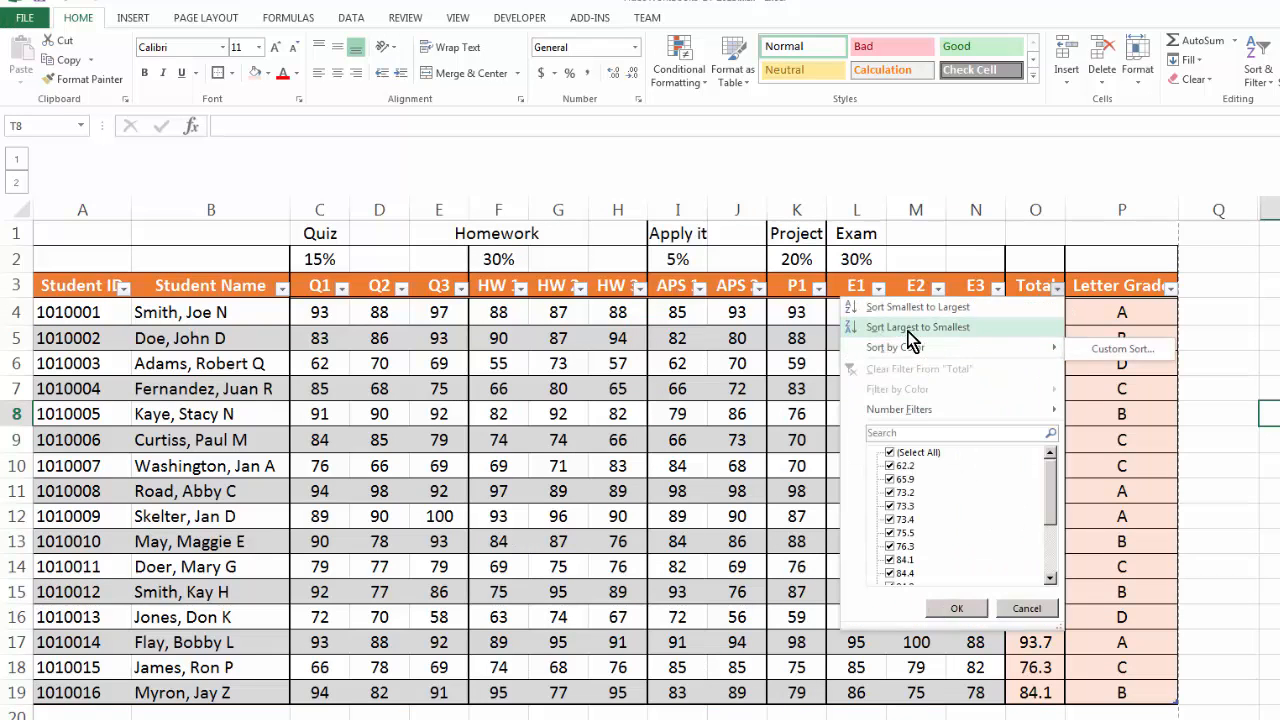
left_click(915, 328)
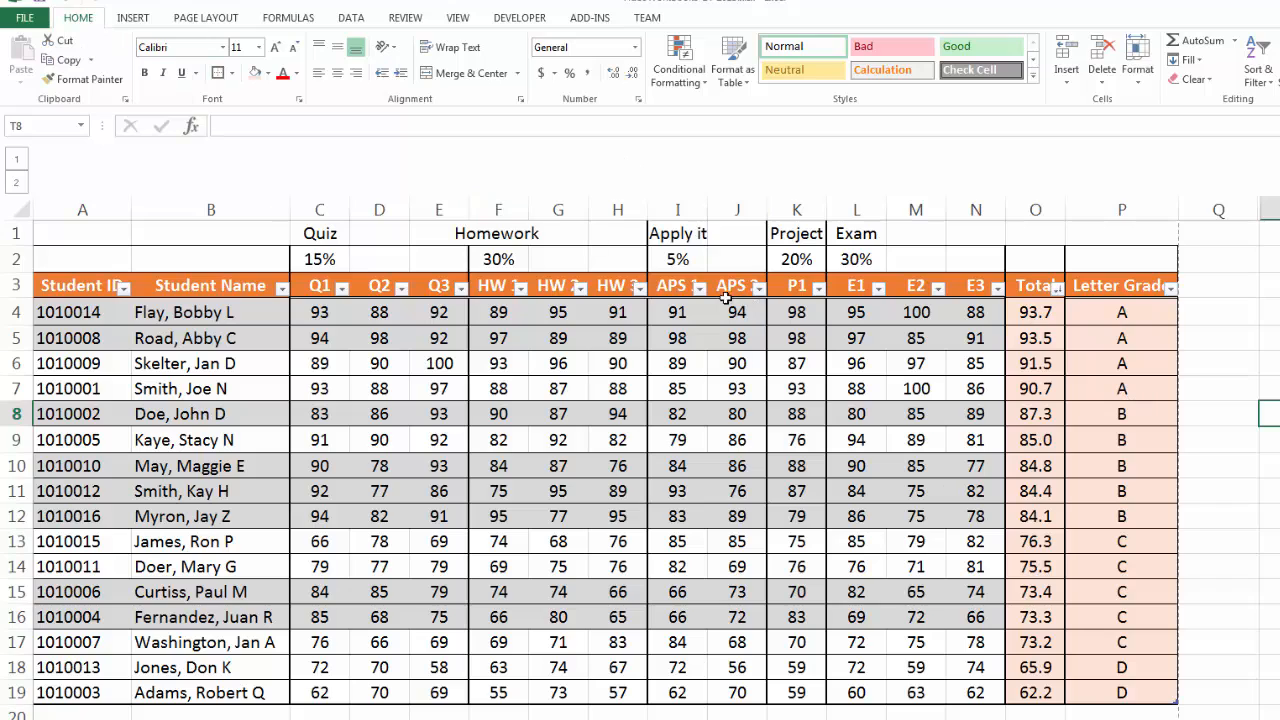
left_click(998, 290)
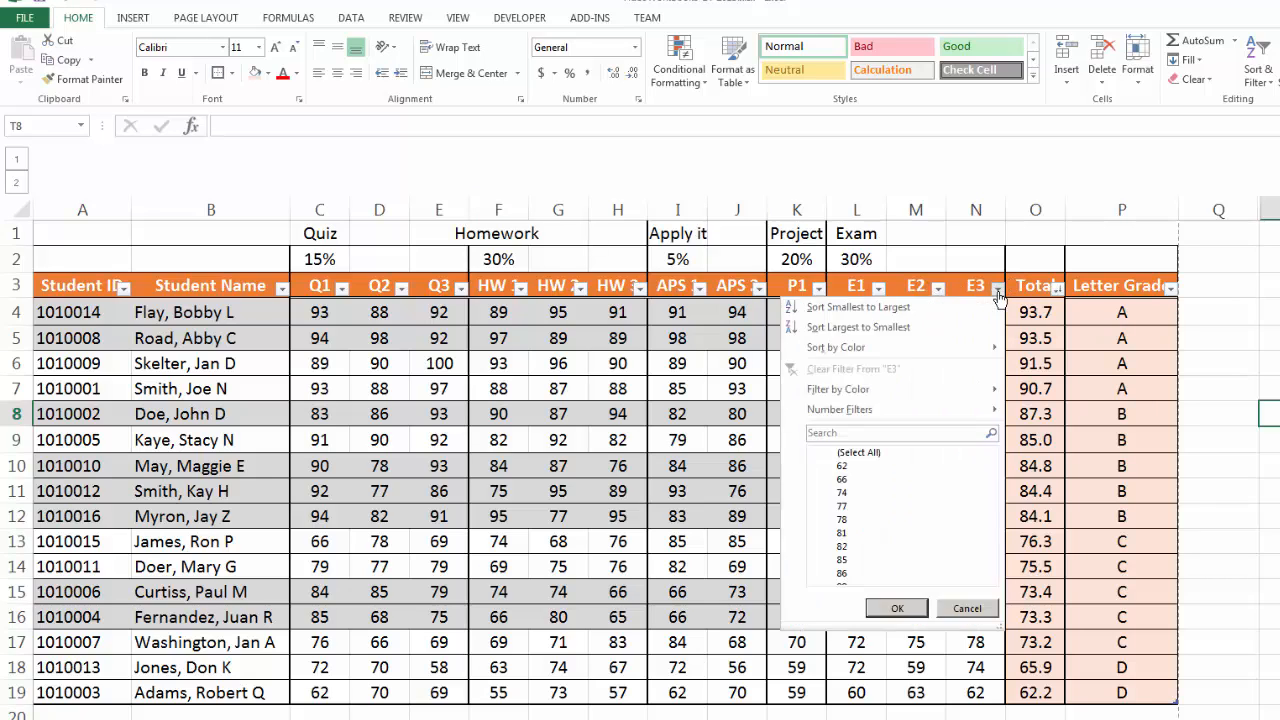
left_click(845, 332)
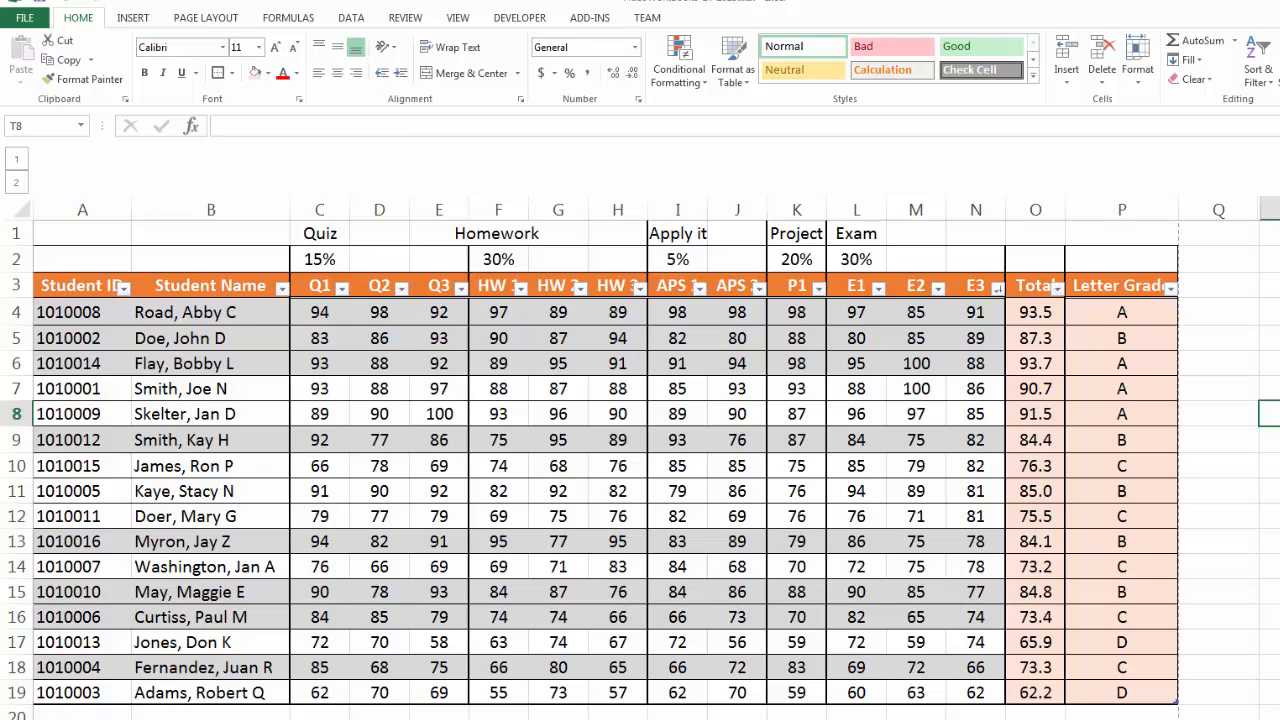
- Undo the E3 and Total sorts together with the conversion of the gradebook range to a table
left_click(63, 8)
left_click(64, 7)
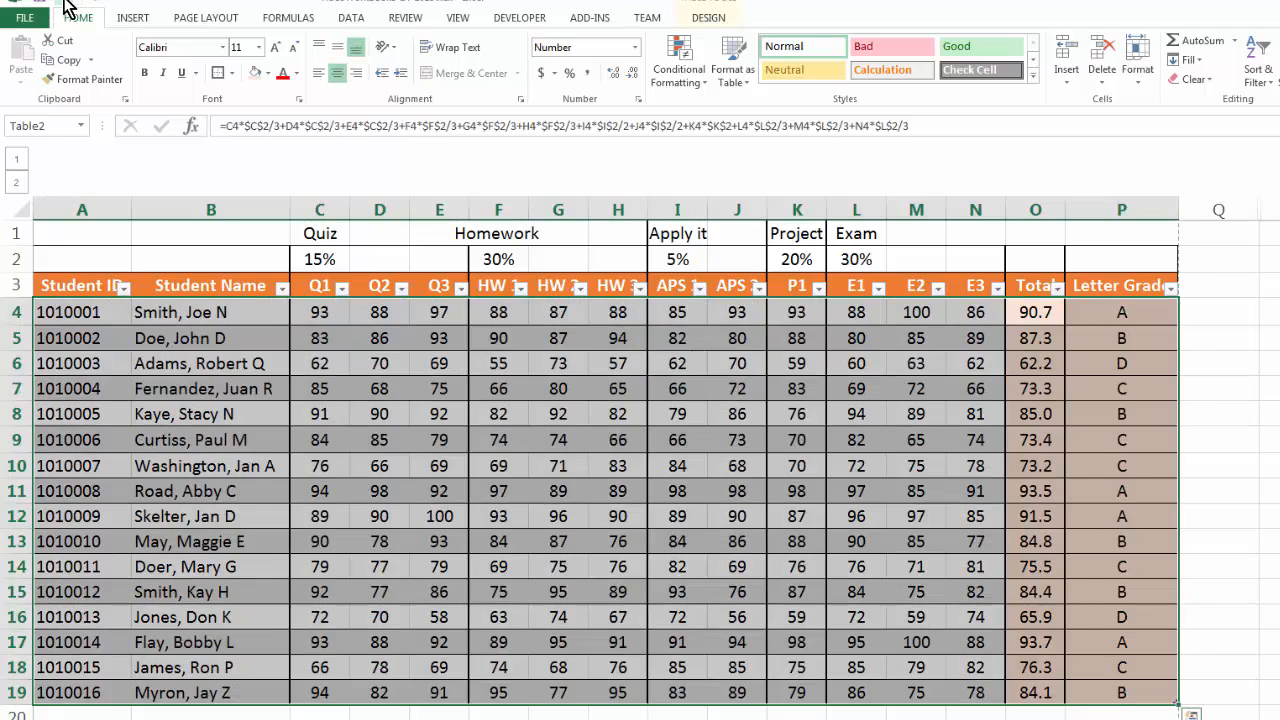
left_click(63, 8)
left_click(1238, 388)
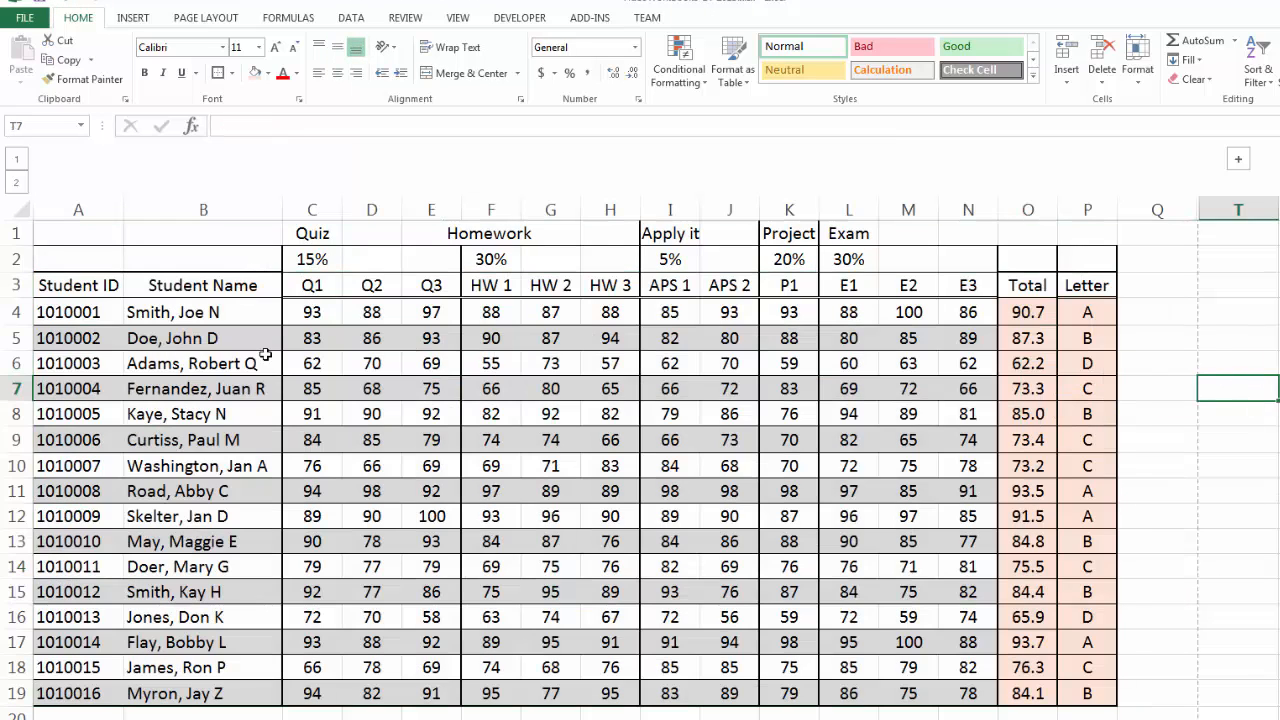
- Apply a Green - White - Red color scale as conditional formatting to the scores and totals in C4:O19
left_click_drag(302, 316, 1021, 693)
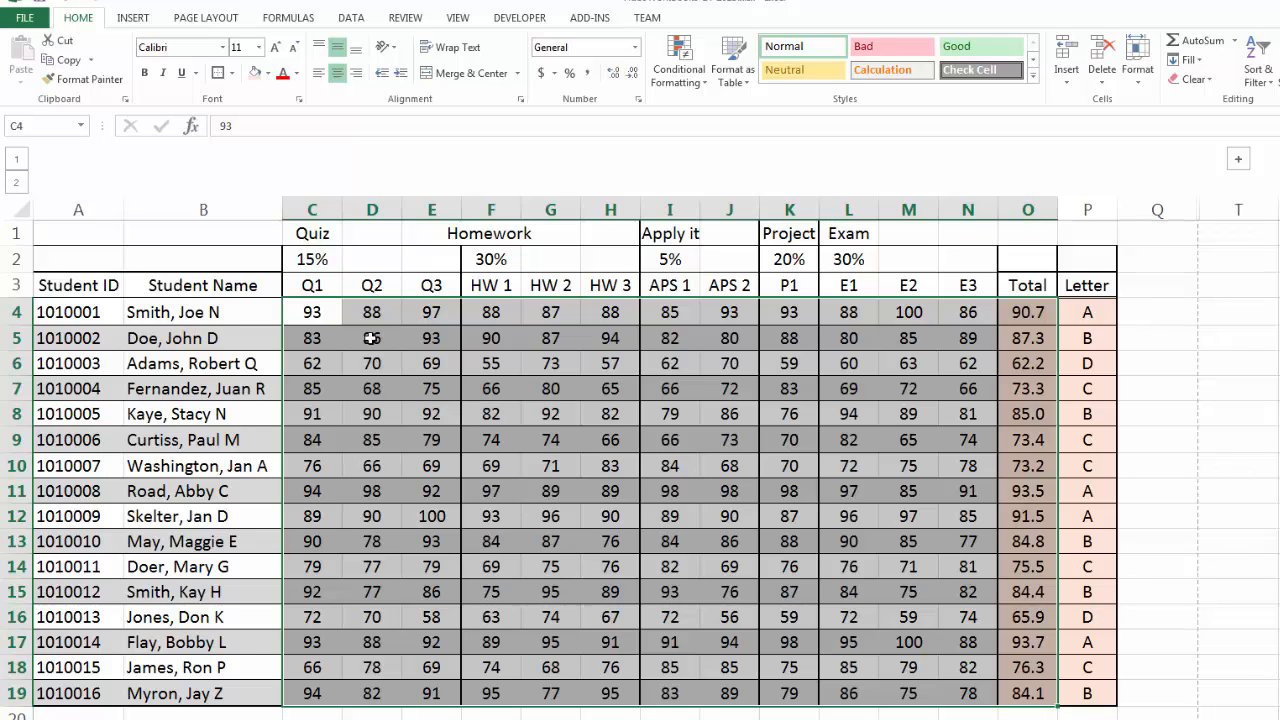
left_click_drag(313, 318, 1043, 695)
left_click(706, 92)
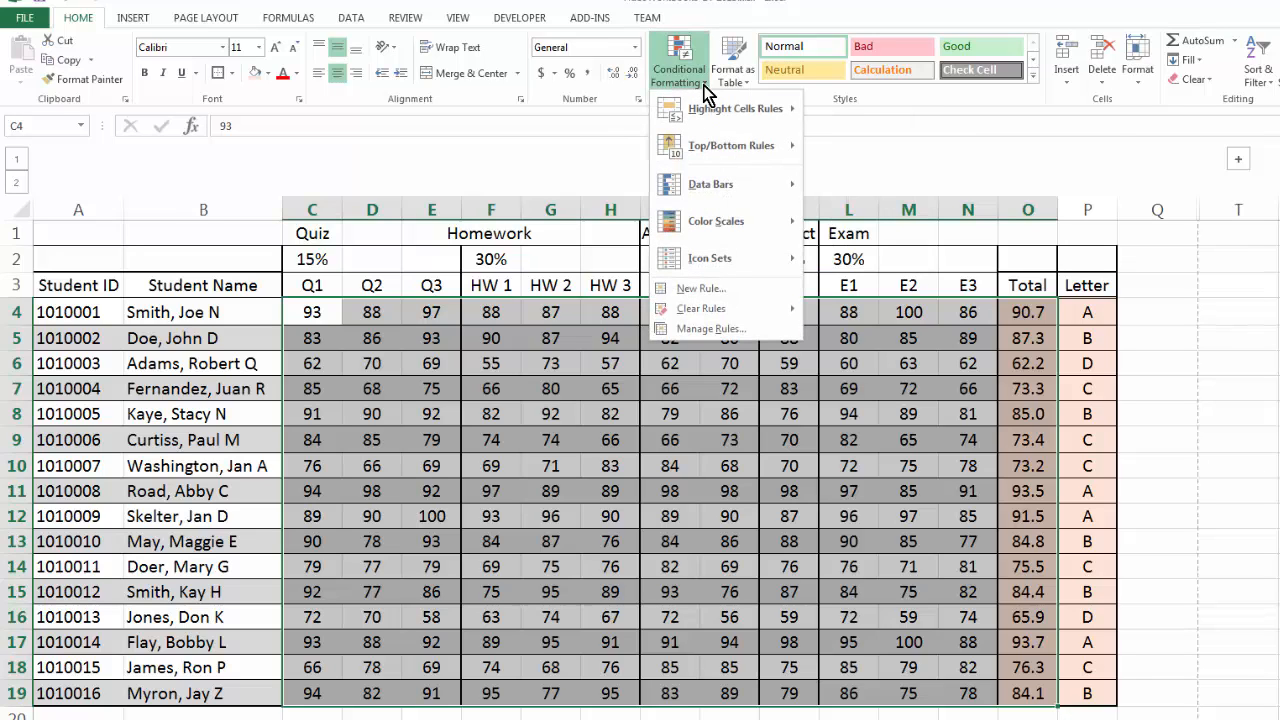
mouse_move(741, 229)
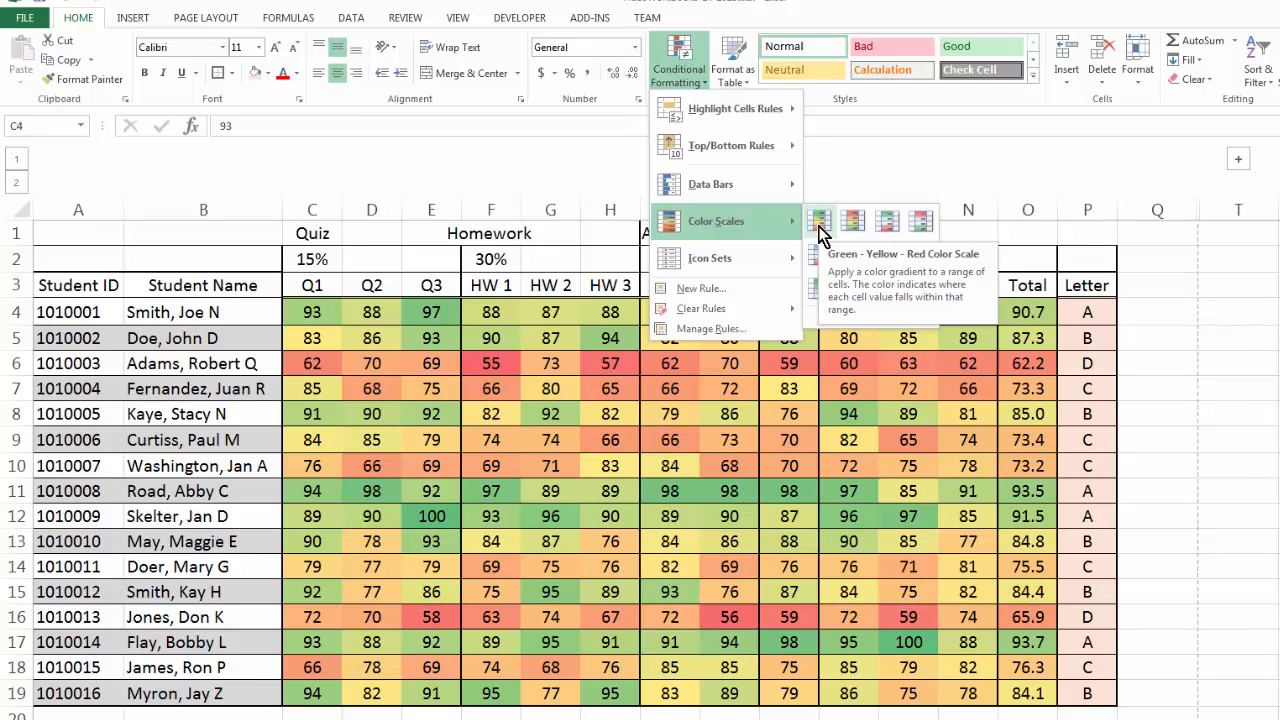
left_click(886, 230)
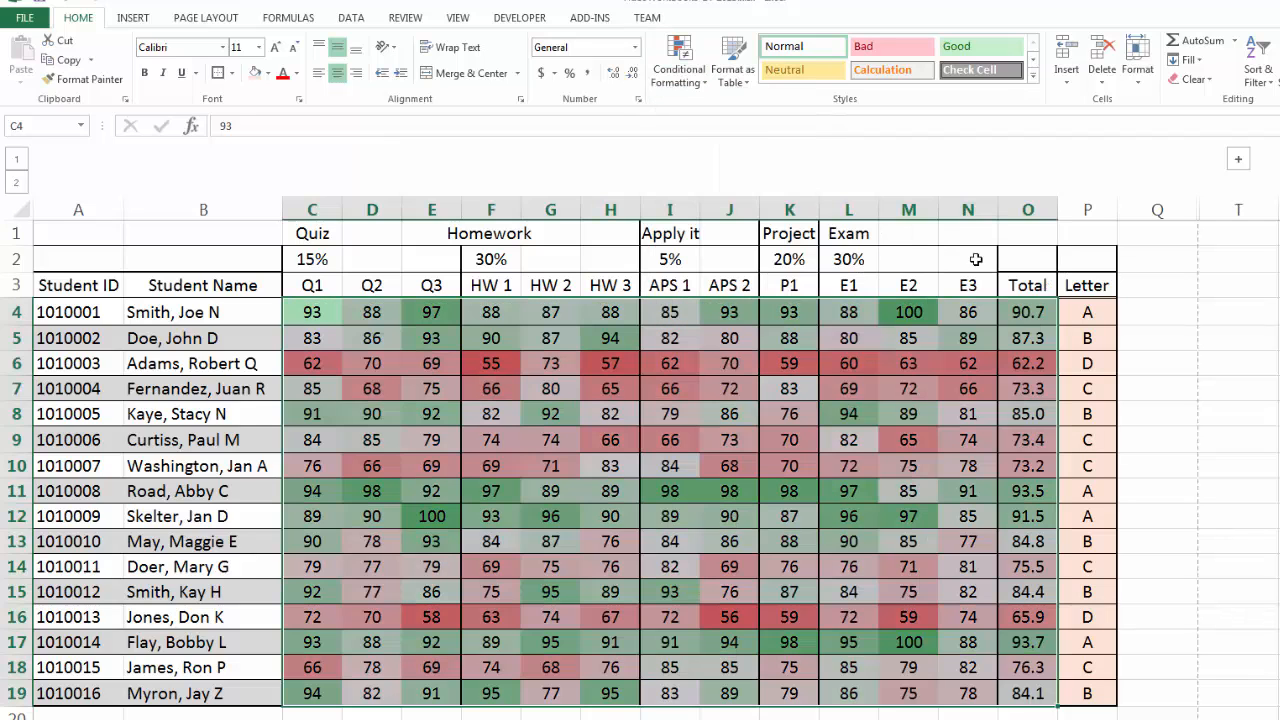
left_click(1172, 318)
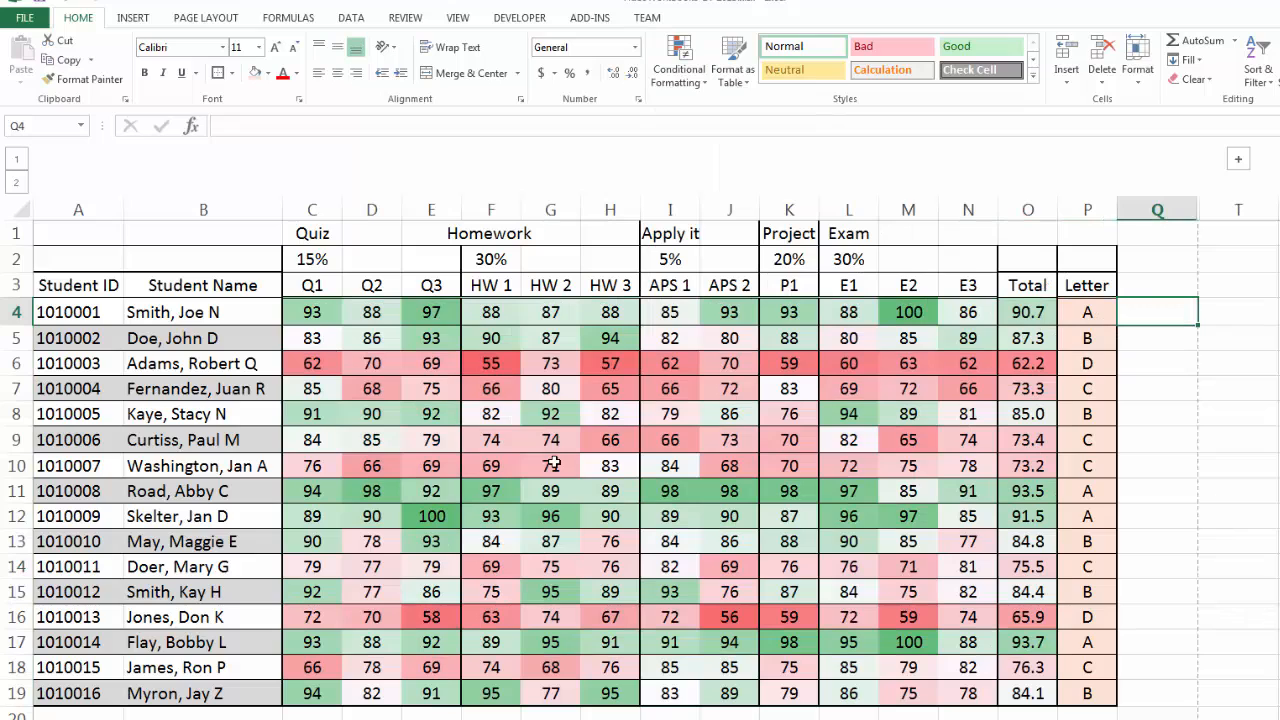